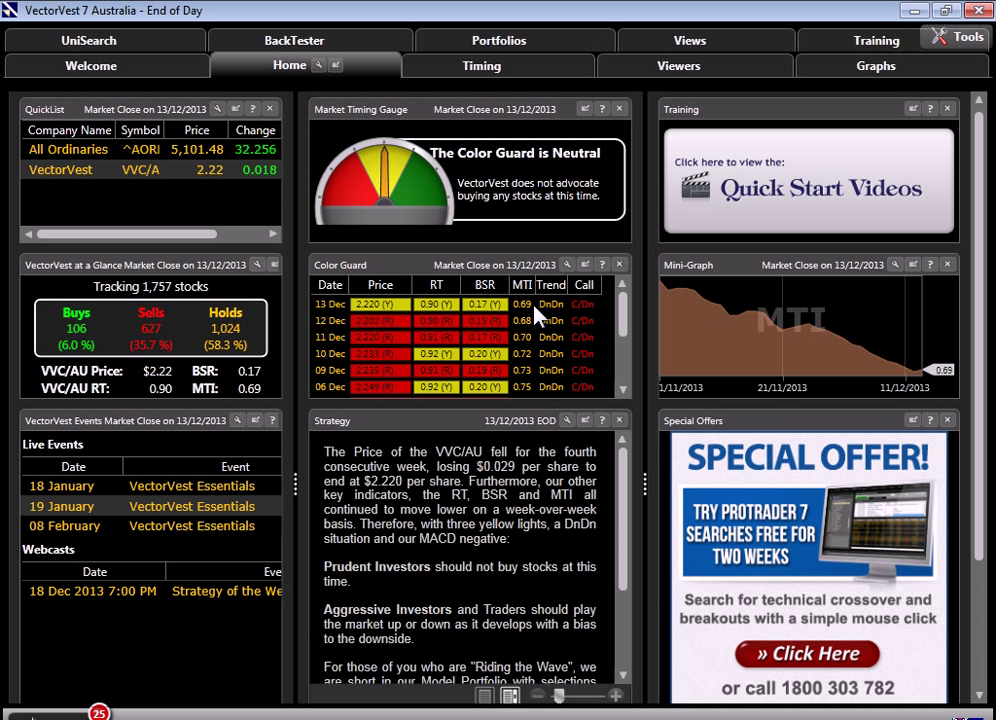
Step: Load the Market Timing graph on the Graphs page
{"action": "left_click", "coordinate": [870, 78]}
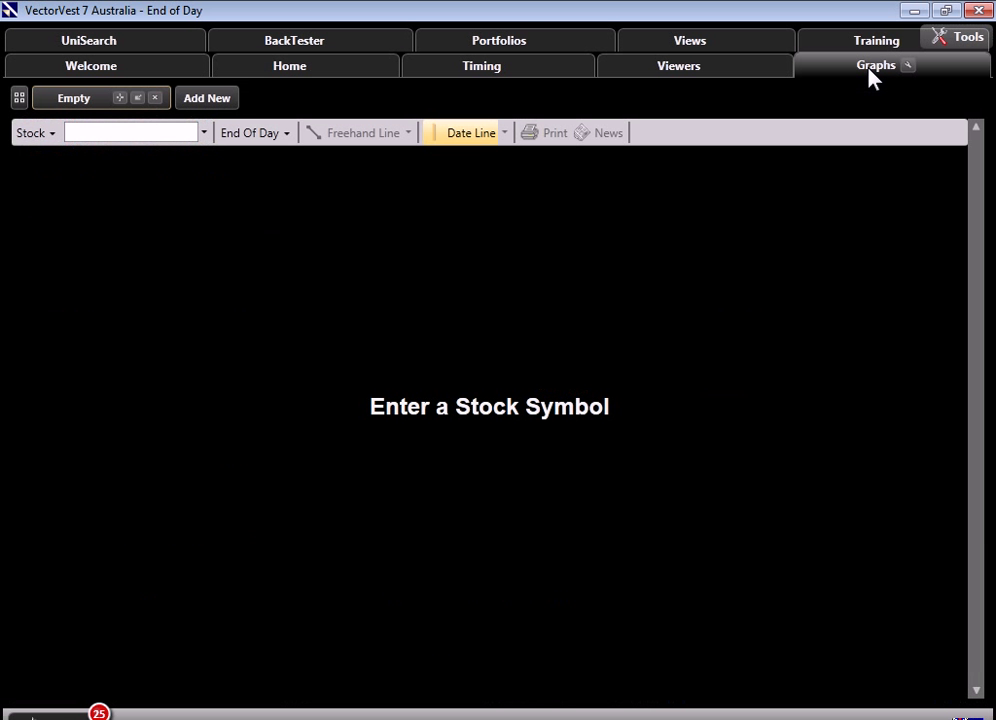
{"action": "left_click", "coordinate": [38, 137]}
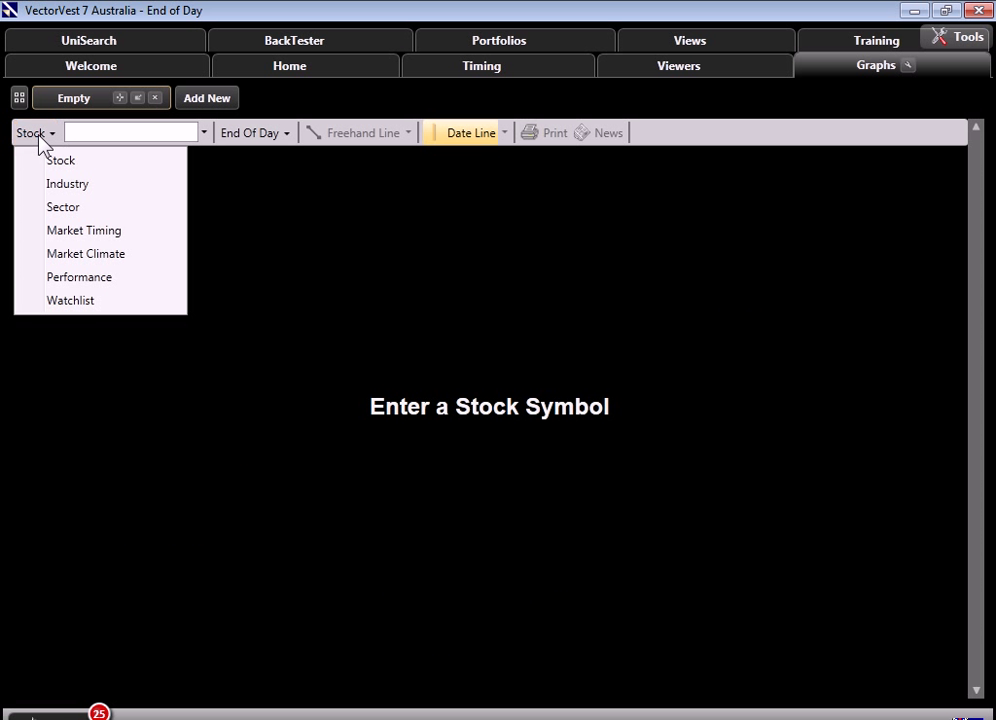
{"action": "left_click", "coordinate": [60, 234]}
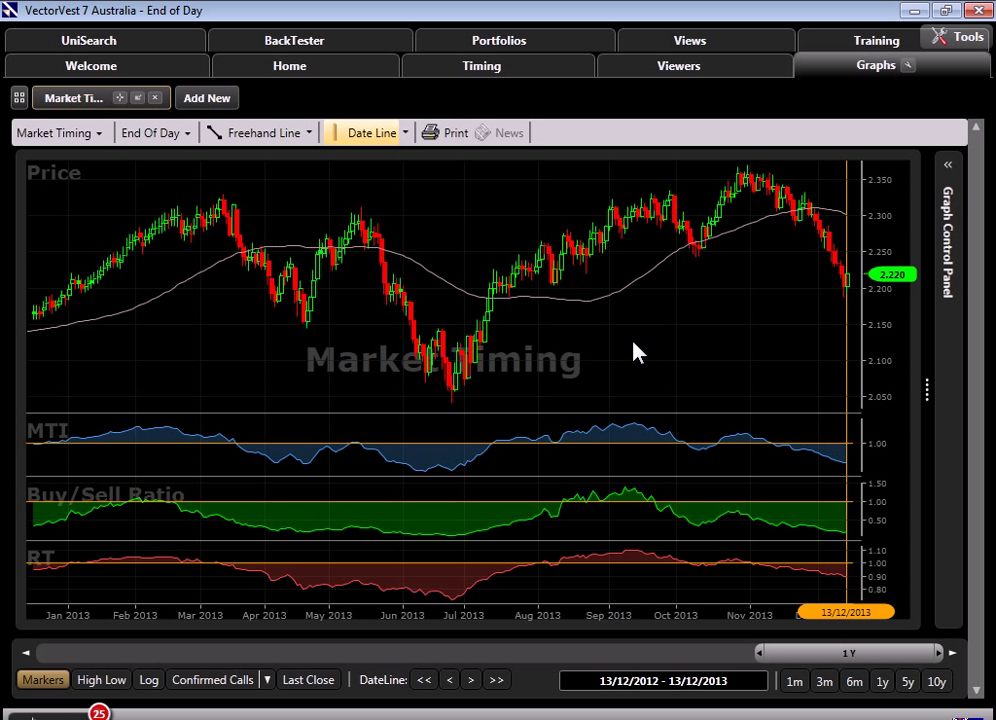
Step: Hide the RT, Buy/Sell Ratio and MA Price (65) panes in the Graph Control Panel, then collapse it
{"action": "left_click", "coordinate": [948, 167]}
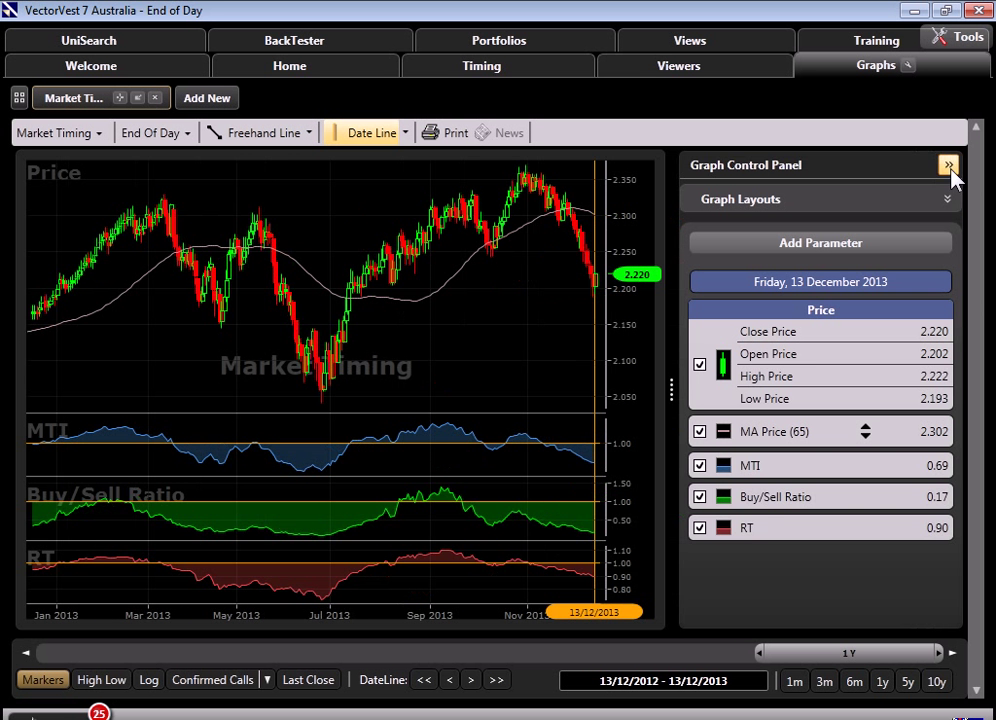
{"action": "left_click", "coordinate": [700, 529]}
{"action": "left_click", "coordinate": [699, 497]}
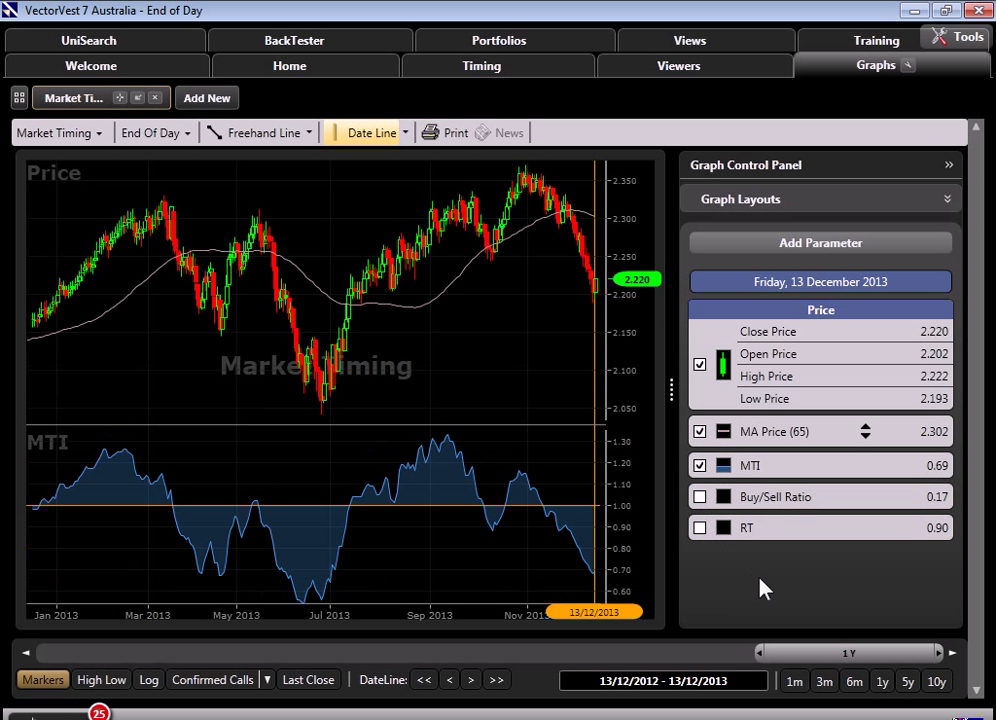
{"action": "left_click", "coordinate": [948, 166]}
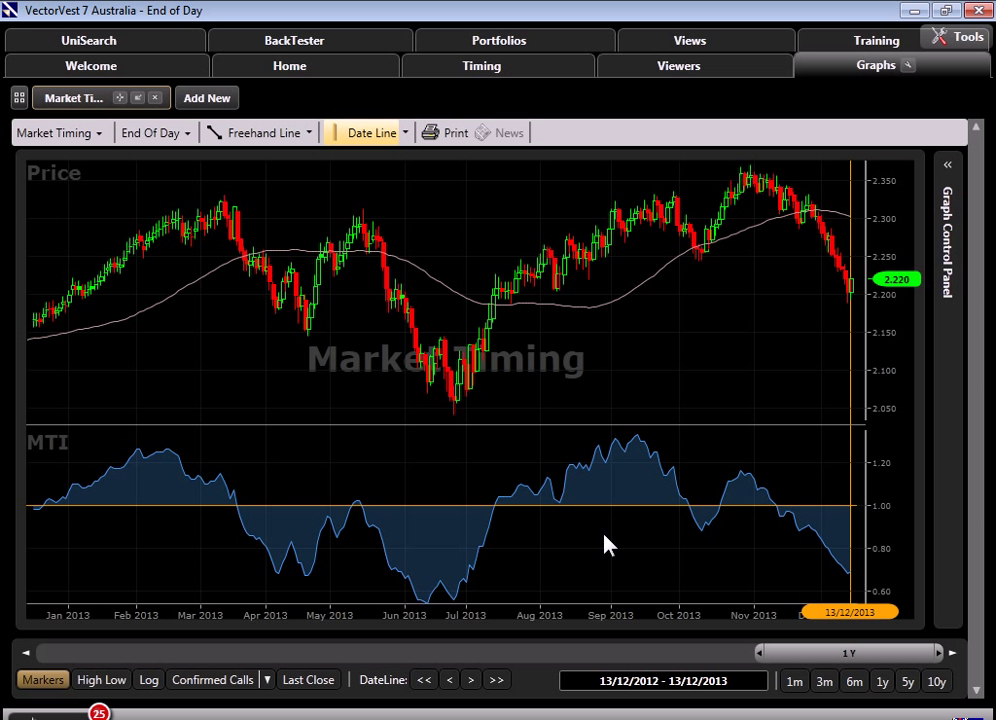
{"action": "left_click", "coordinate": [947, 166]}
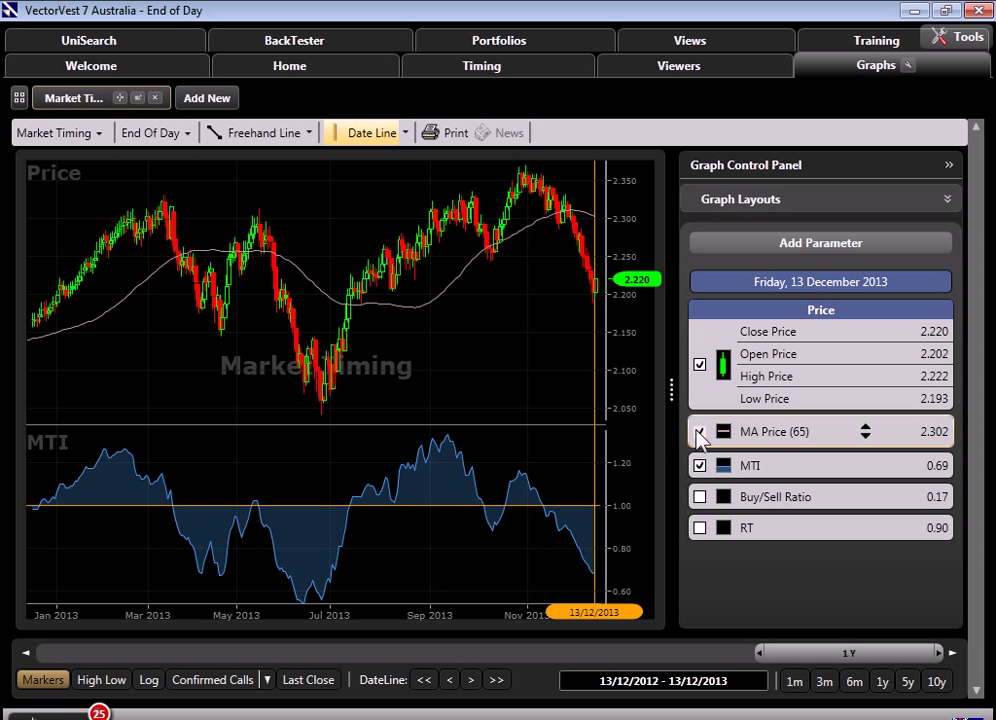
{"action": "left_click", "coordinate": [699, 432]}
{"action": "left_click", "coordinate": [947, 166]}
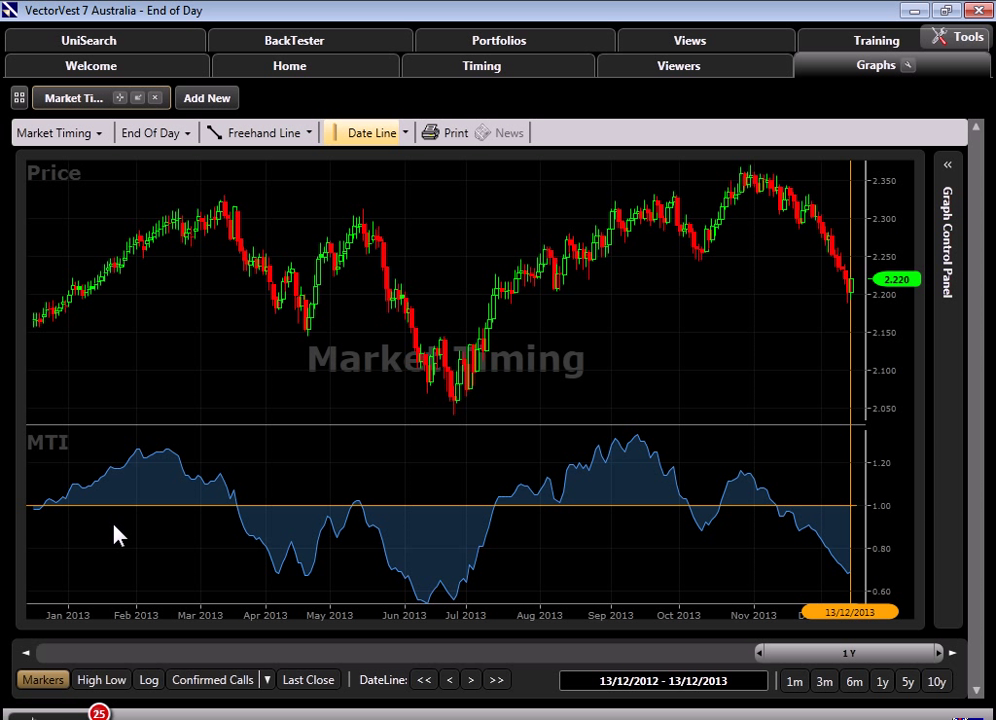
Step: Move the date line through 2013 and leave it on 12/11/2013, where close is 2.341 and MTI 1.00
{"action": "left_click", "coordinate": [47, 517]}
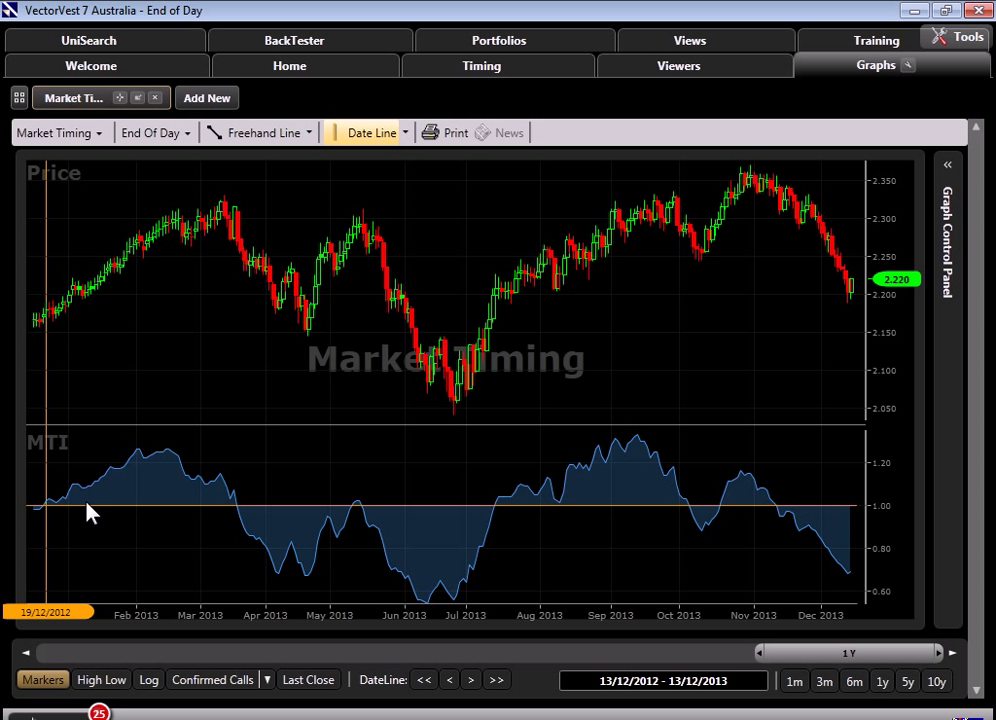
{"action": "left_click_drag", "start_coordinate": [47, 402], "coordinate": [238, 416]}
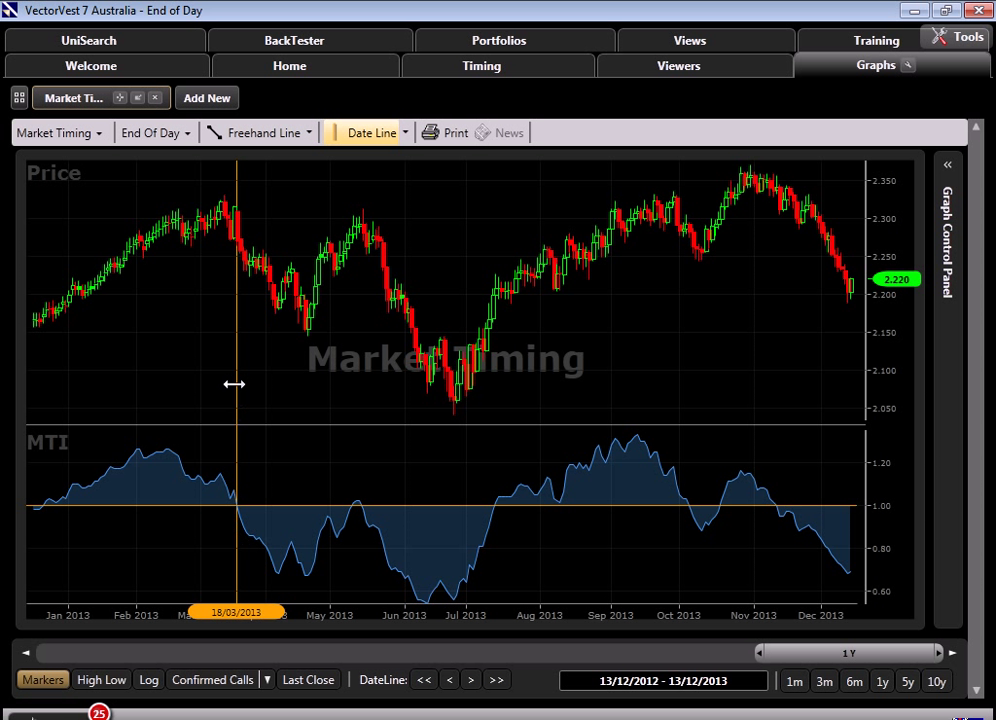
{"action": "left_click_drag", "start_coordinate": [234, 385], "coordinate": [495, 467]}
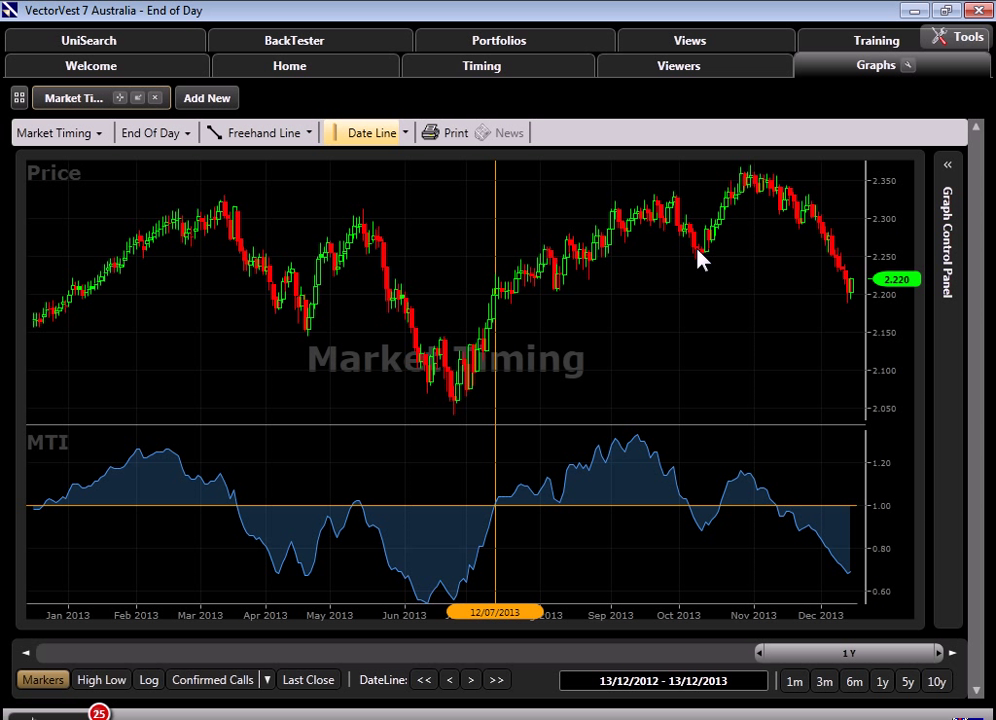
{"action": "left_click", "coordinate": [790, 285]}
{"action": "left_click_drag", "start_coordinate": [789, 285], "coordinate": [780, 291]}
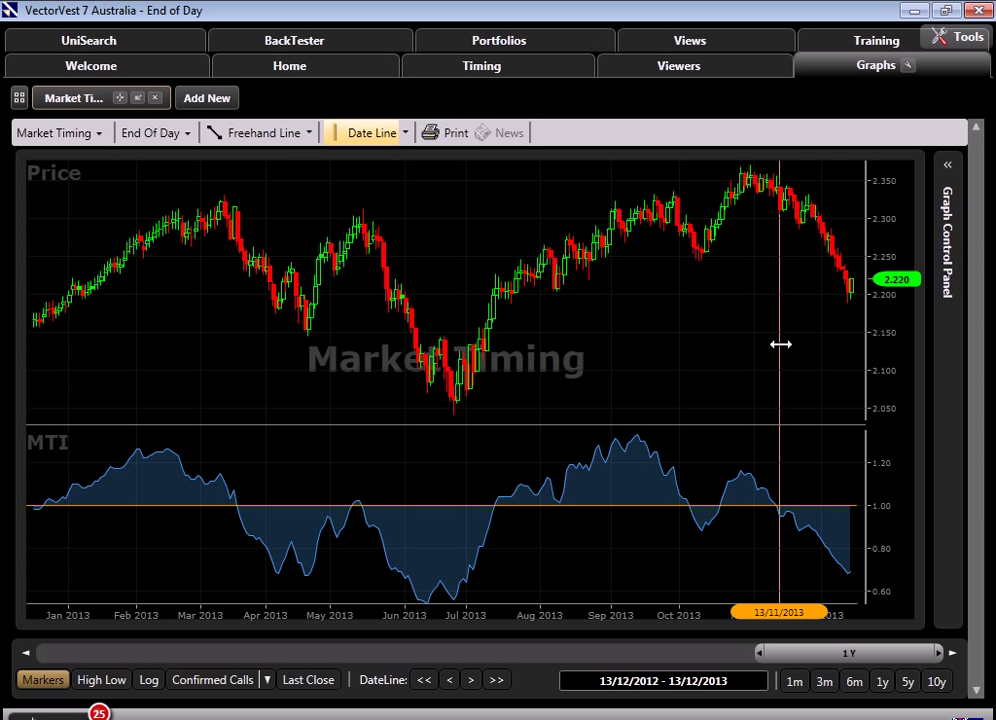
{"action": "left_click_drag", "start_coordinate": [780, 344], "coordinate": [777, 344]}
Step: Expand the Graph Control Panel and set the date line to 13/11/2013, reading close 2.311 and MTI 0.95
{"action": "left_click", "coordinate": [947, 167]}
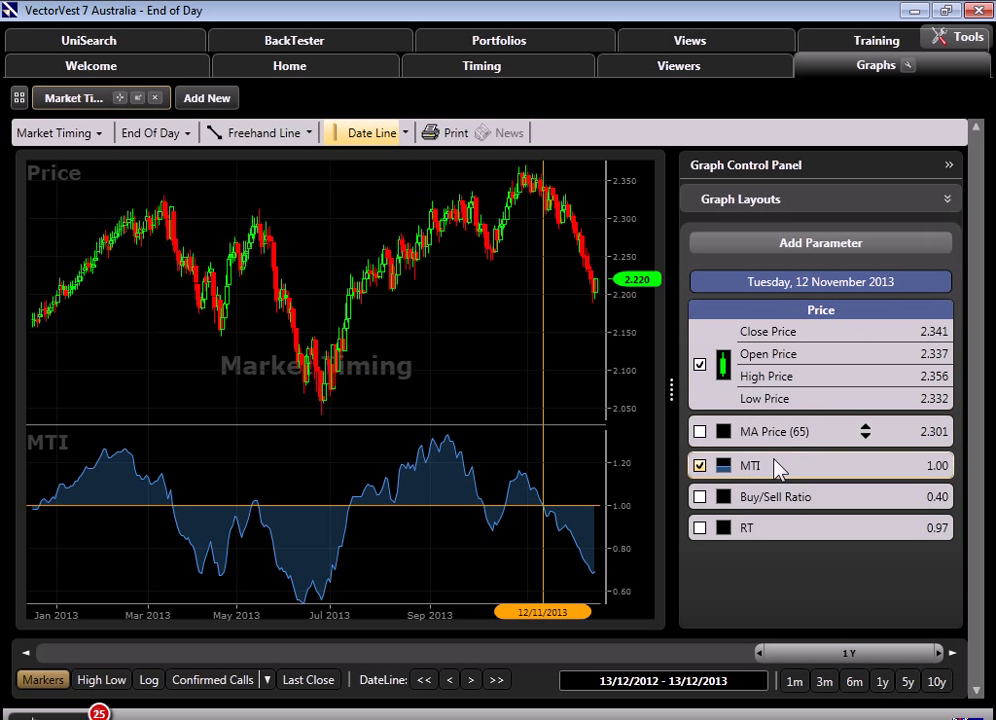
{"action": "left_click_drag", "start_coordinate": [541, 381], "coordinate": [546, 381]}
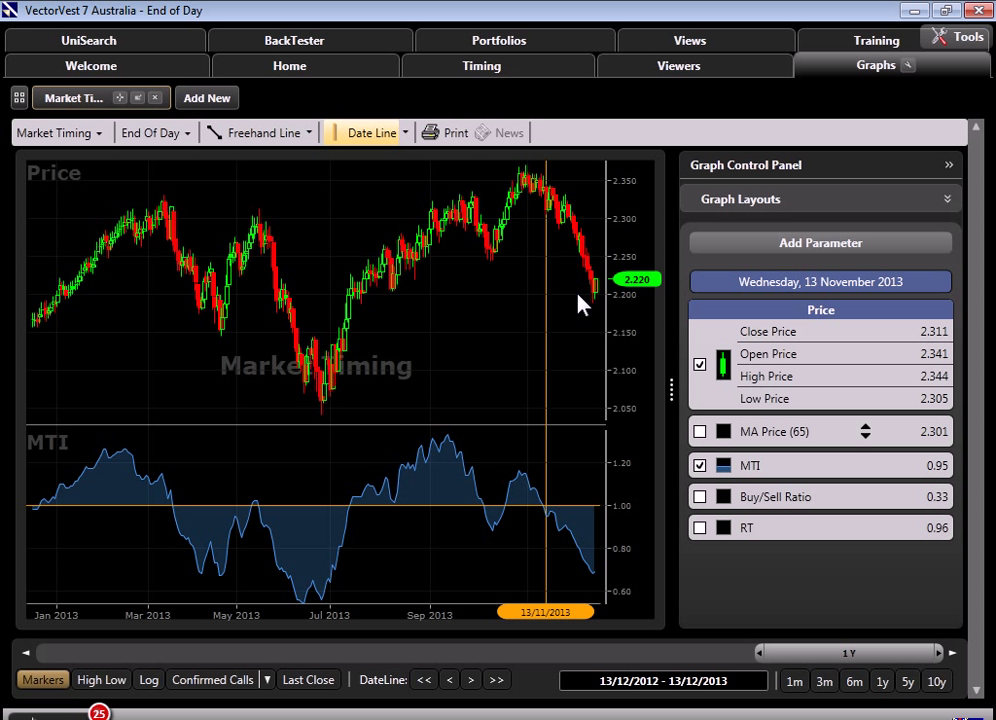
Step: Put the date line on 25/06/2013 and zoom the chart to 21/05/2013–1/10/2013
{"action": "left_click_drag", "start_coordinate": [546, 325], "coordinate": [321, 345]}
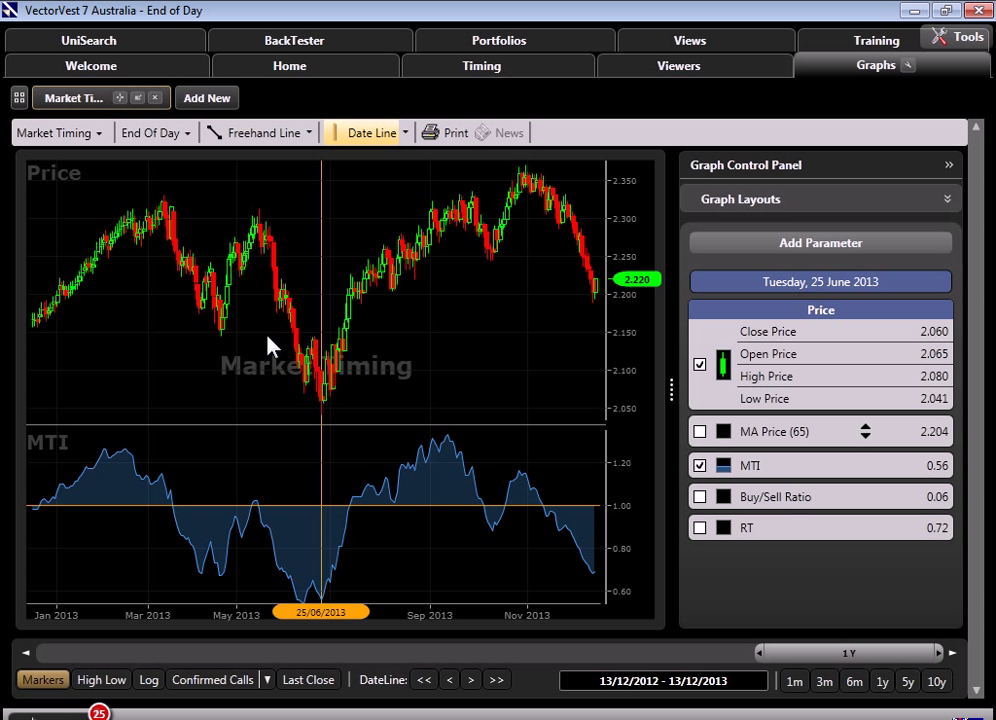
{"action": "left_click_drag", "start_coordinate": [268, 346], "coordinate": [480, 345]}
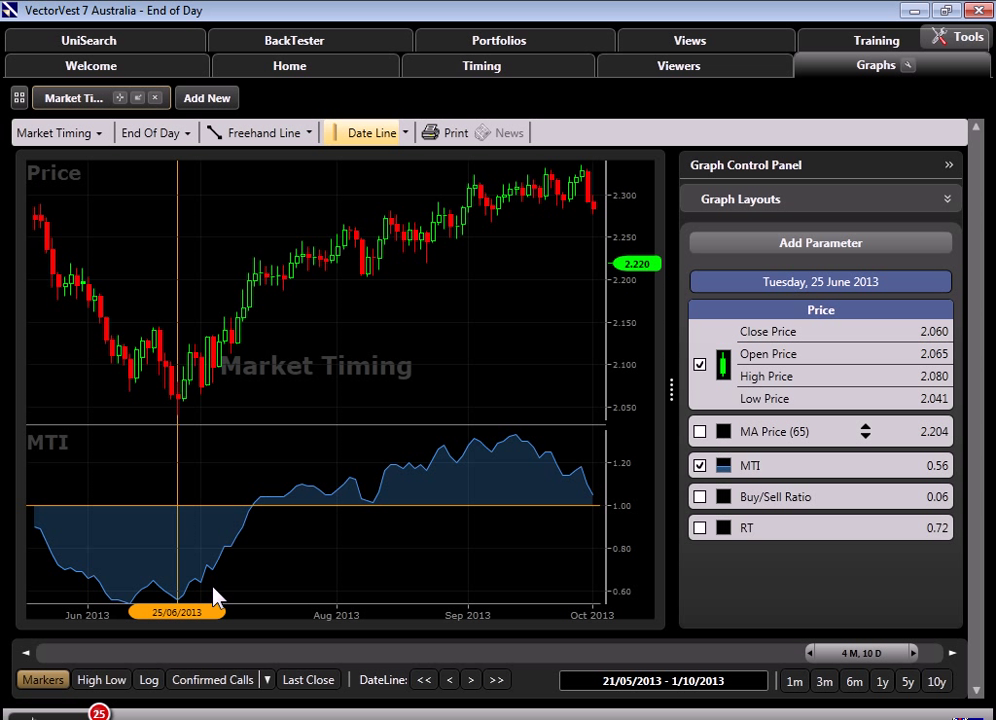
Step: Switch Confirmed Calls to Primary Wave markers and read the wave dates from the markers
{"action": "left_click", "coordinate": [267, 681]}
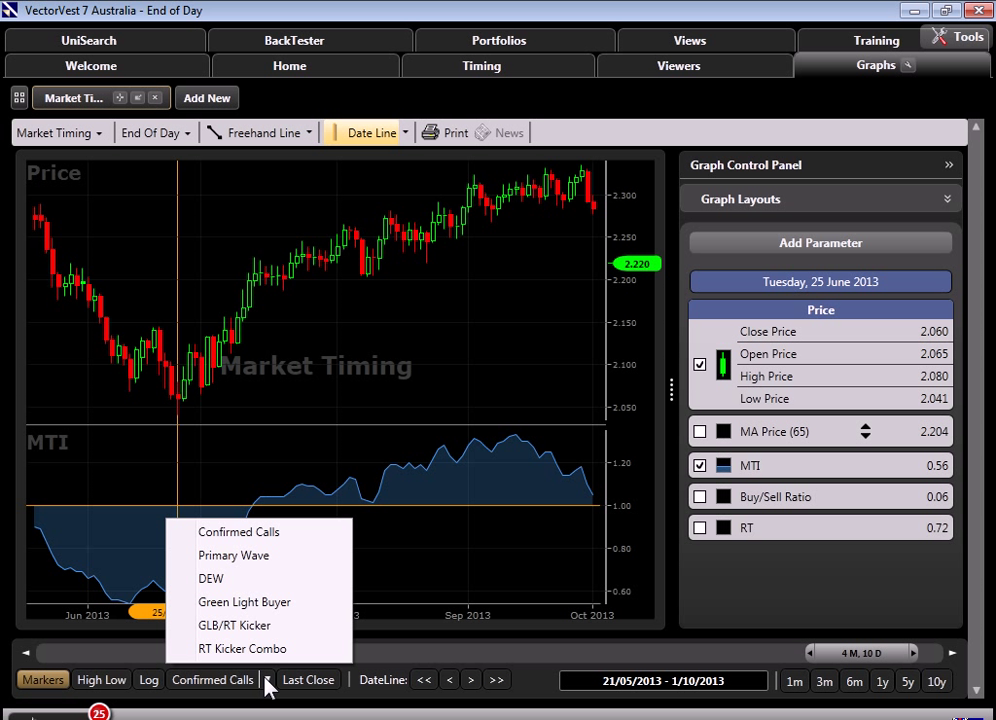
{"action": "left_click", "coordinate": [260, 557]}
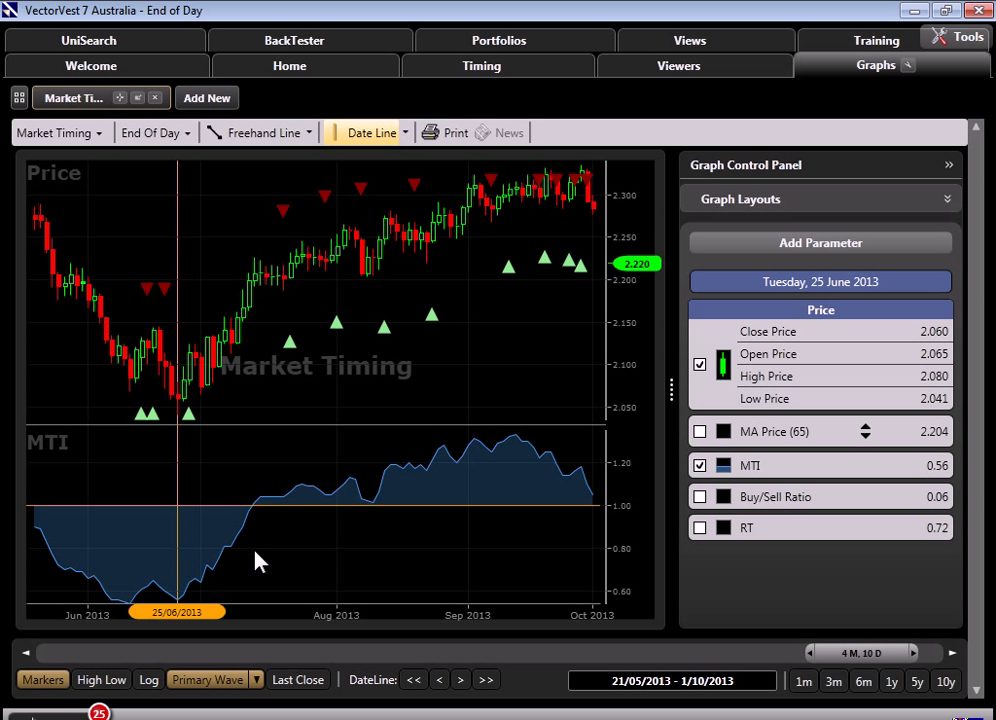
{"action": "mouse_move", "coordinate": [191, 422]}
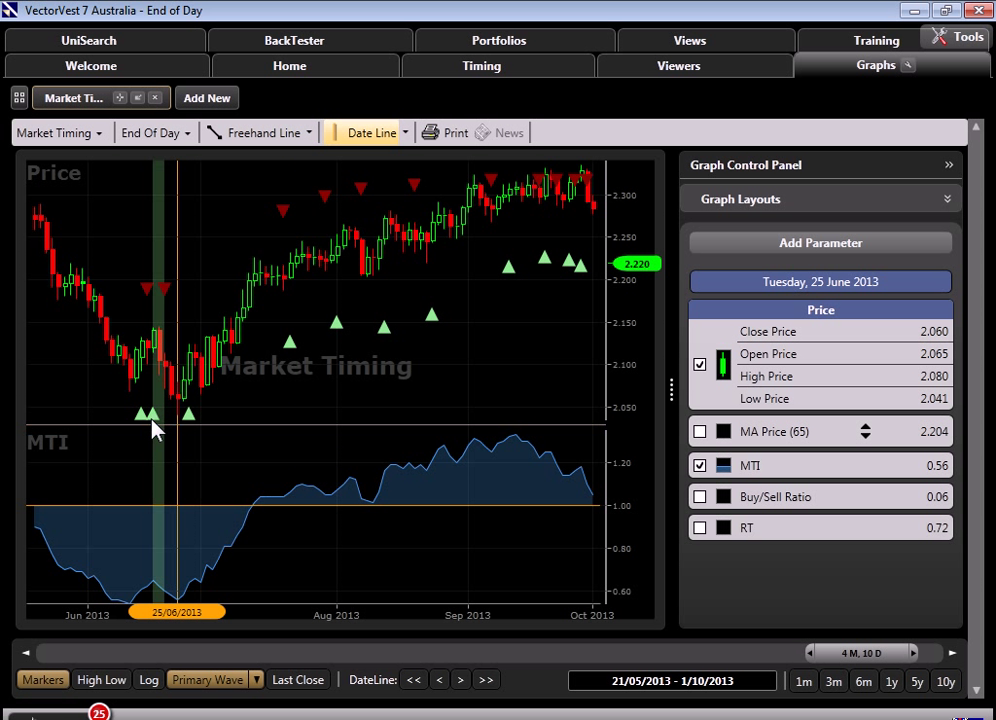
{"action": "mouse_move", "coordinate": [143, 424]}
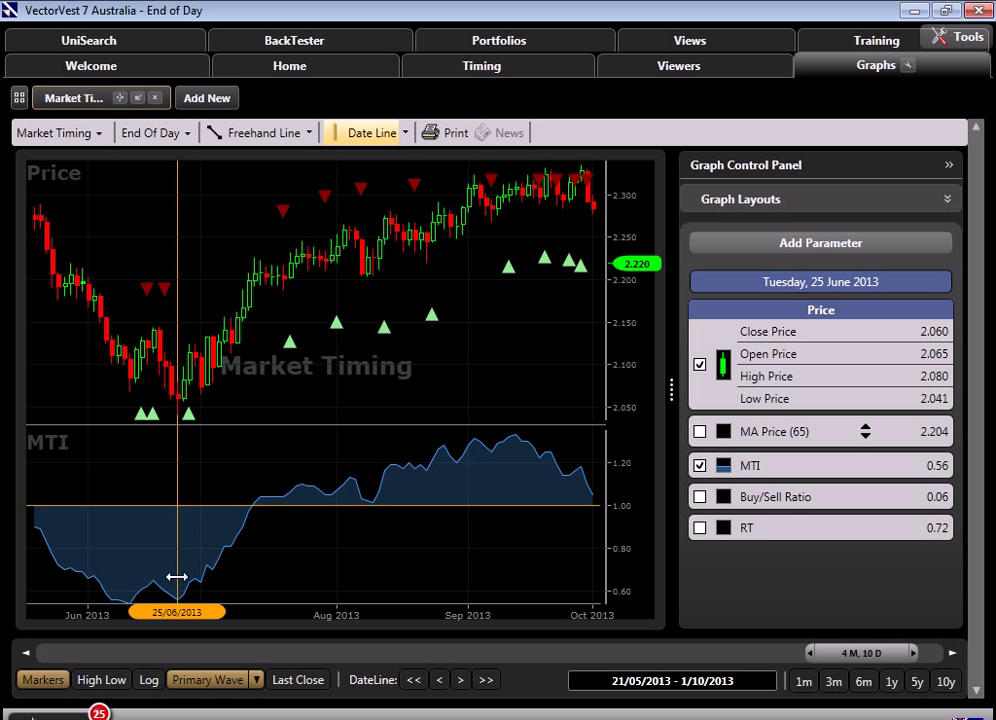
Step: Set the date line to Thursday 27/06/2013, reading close 2.114 and MTI 0.64
{"action": "left_click_drag", "start_coordinate": [178, 577], "coordinate": [187, 574]}
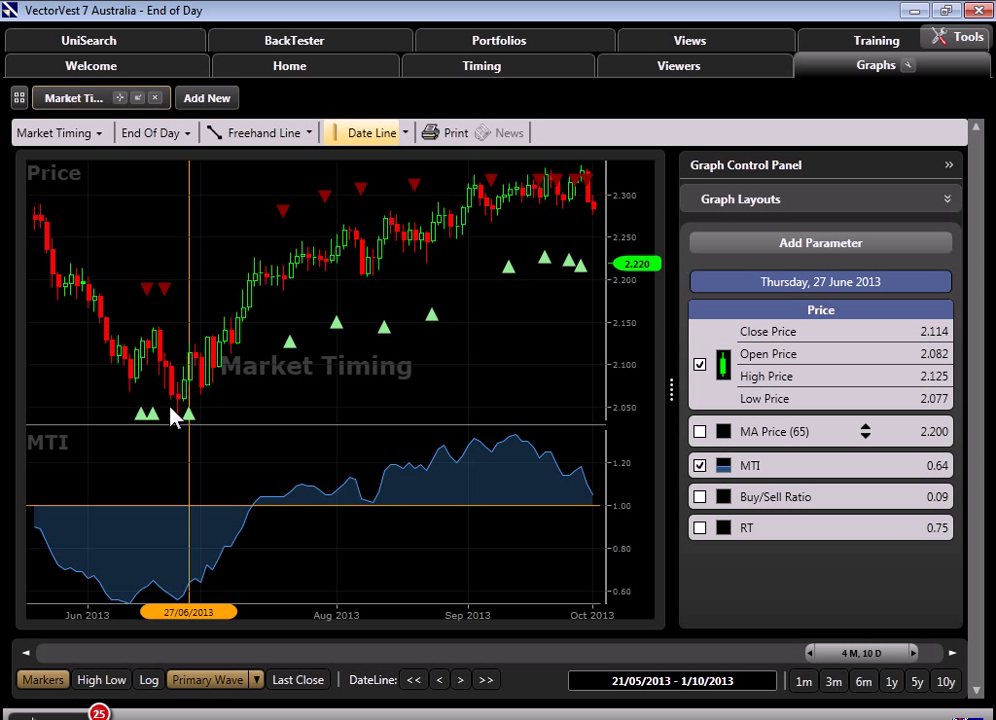
{"action": "left_click", "coordinate": [258, 680]}
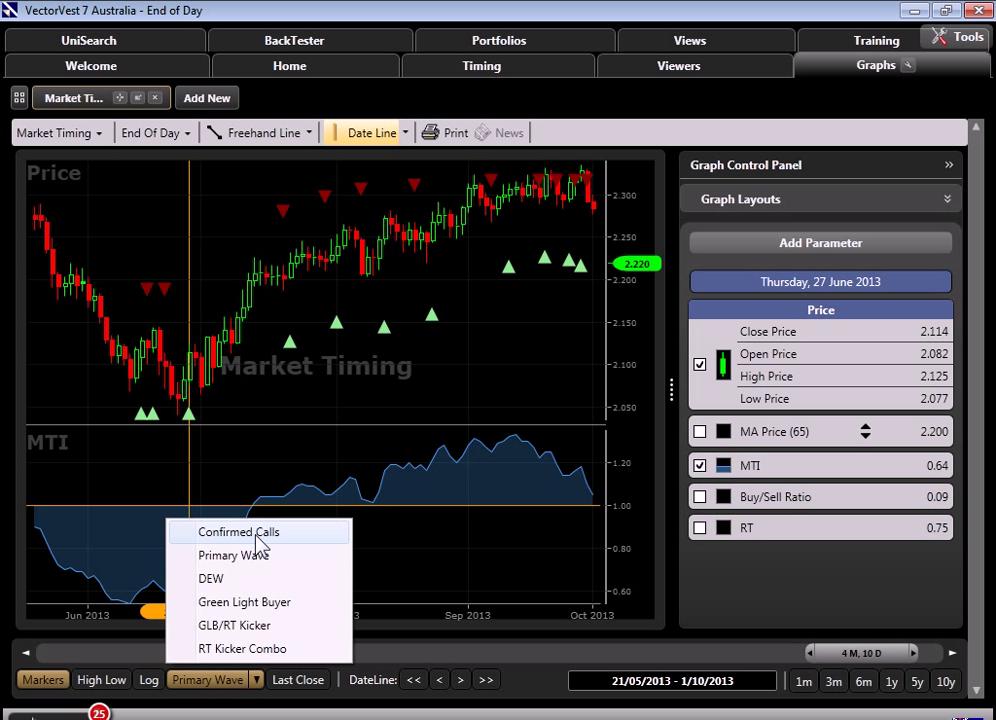
{"action": "left_click", "coordinate": [240, 532]}
{"action": "mouse_move", "coordinate": [256, 382]}
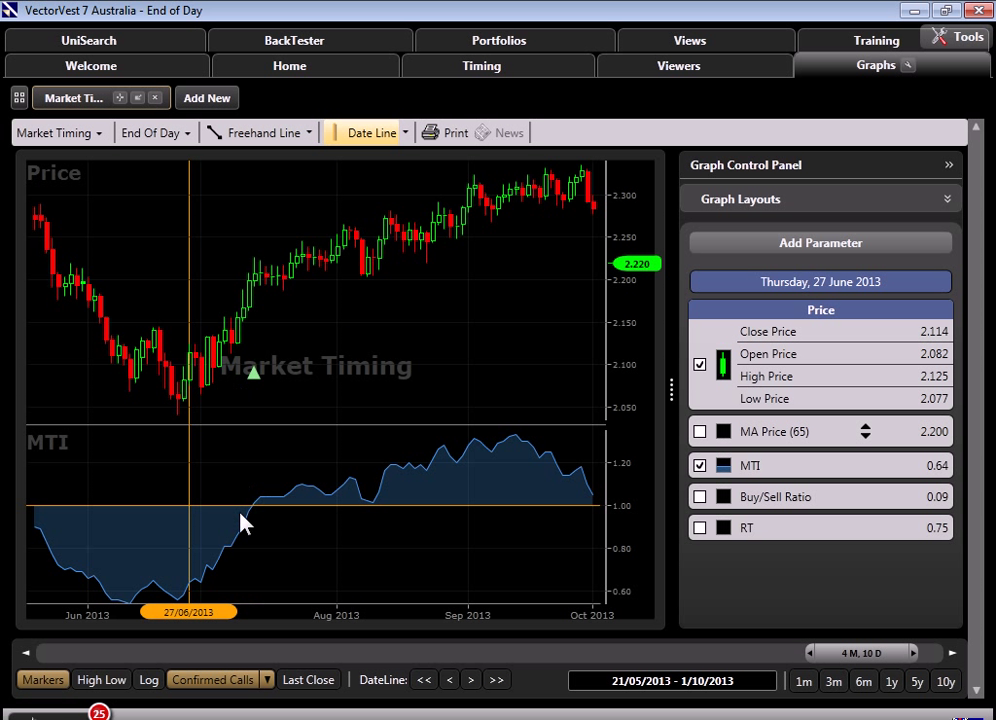
{"action": "left_click", "coordinate": [267, 680]}
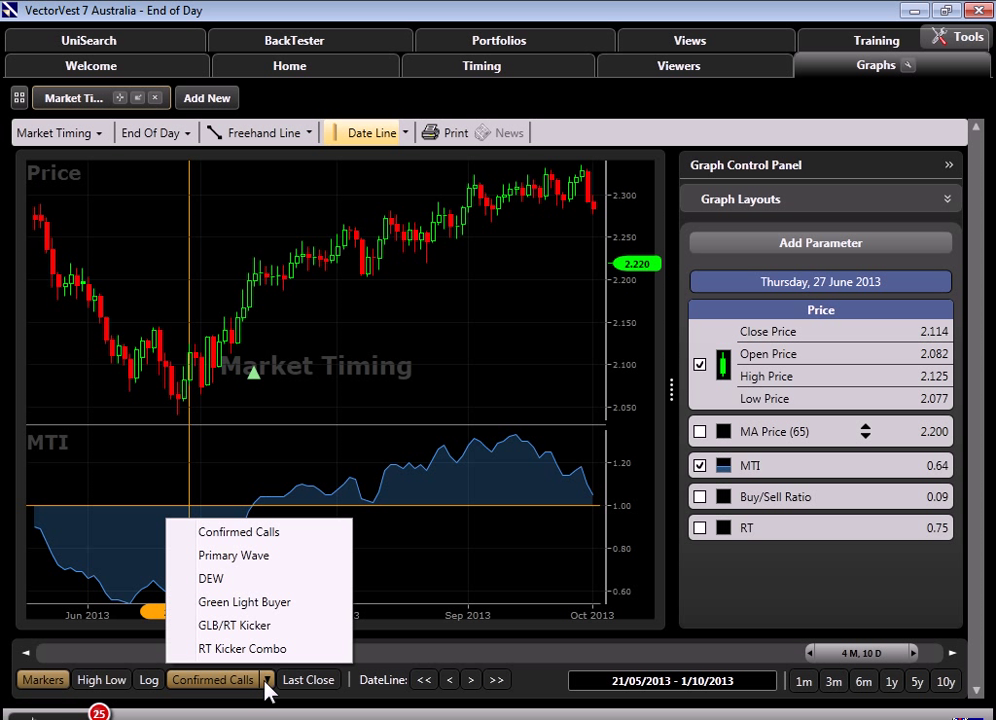
{"action": "left_click", "coordinate": [256, 560]}
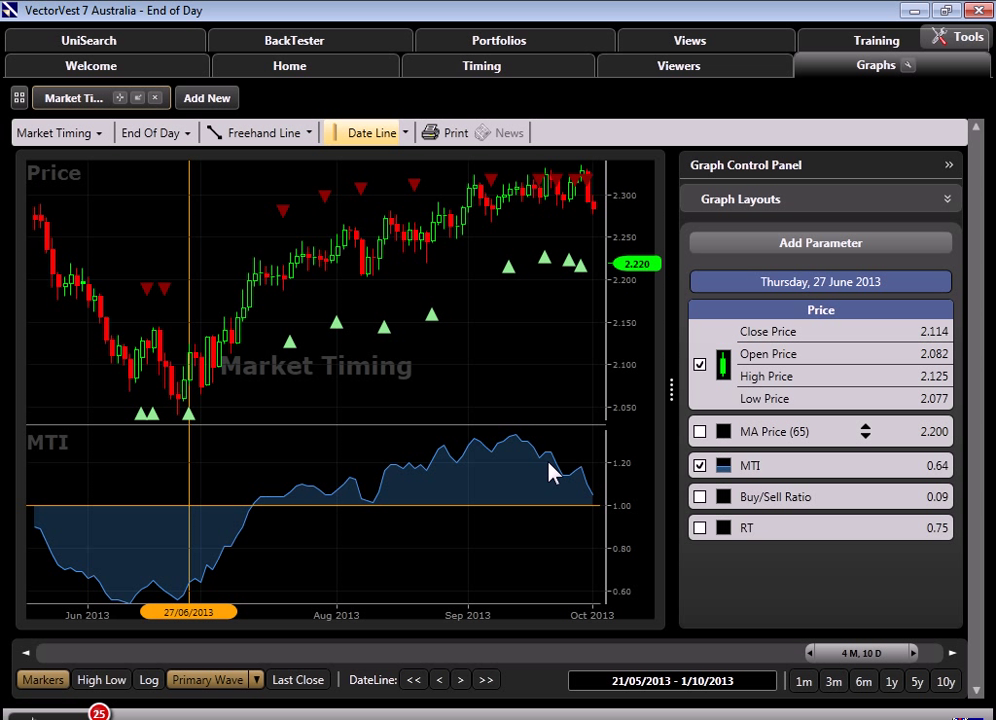
Step: Set the date line to Monday 30/09/2013, reading close 2.291 and MTI 1.10
{"action": "left_click_drag", "start_coordinate": [548, 472], "coordinate": [585, 478]}
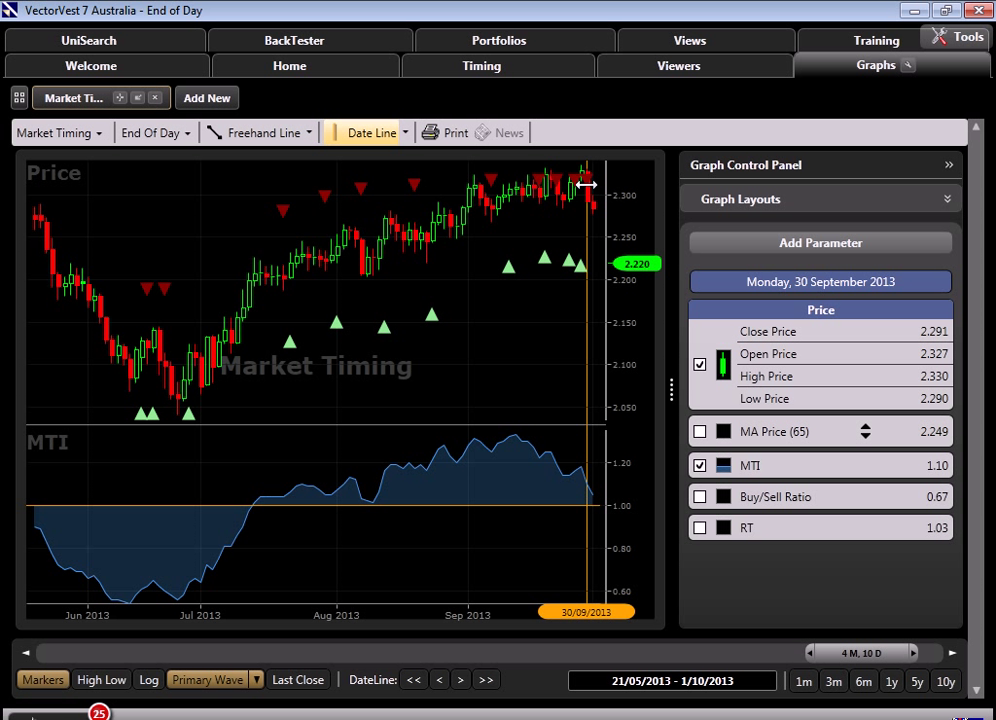
Step: Check the readings for 26 and 27 September, then return the date line to 27/06/2013
{"action": "left_click_drag", "start_coordinate": [585, 213], "coordinate": [539, 221]}
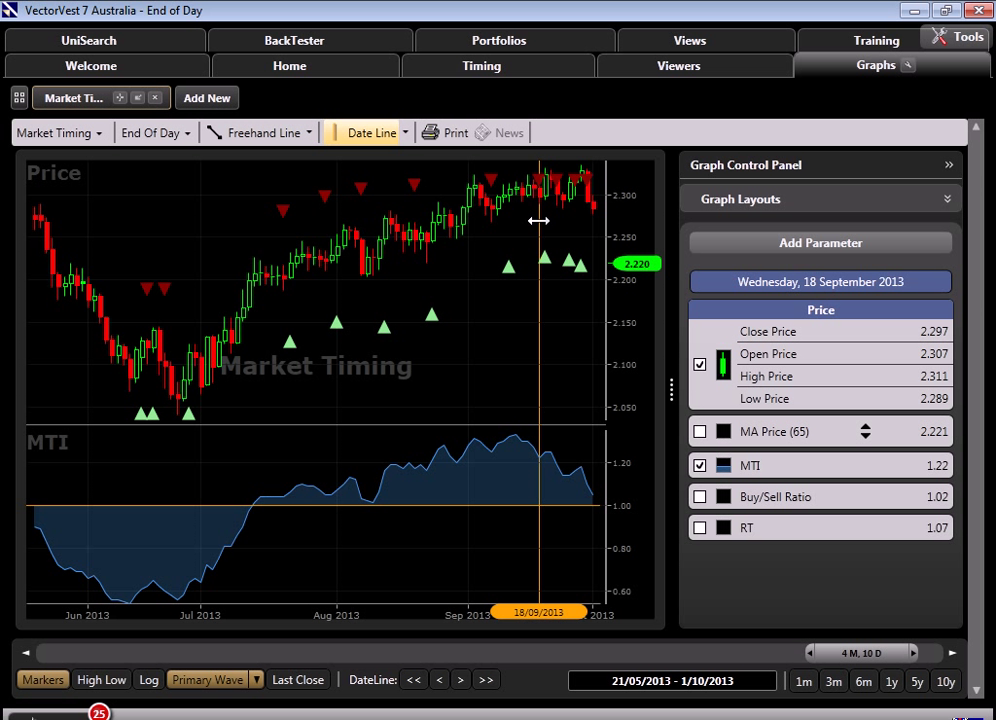
{"action": "left_click_drag", "start_coordinate": [538, 221], "coordinate": [584, 227]}
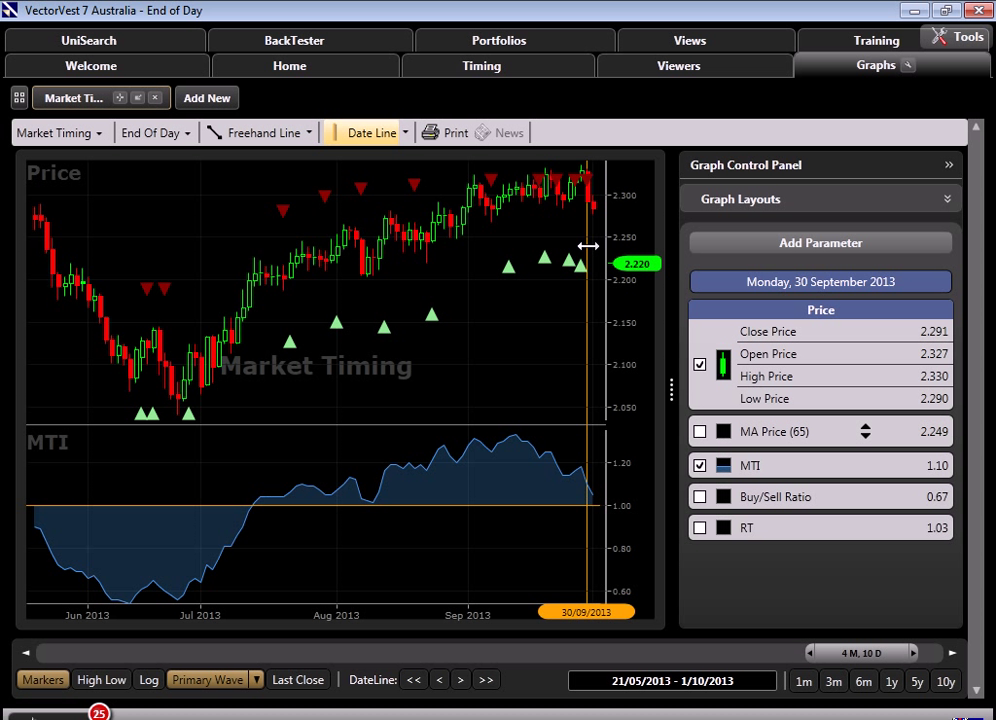
{"action": "left_click_drag", "start_coordinate": [588, 245], "coordinate": [191, 313]}
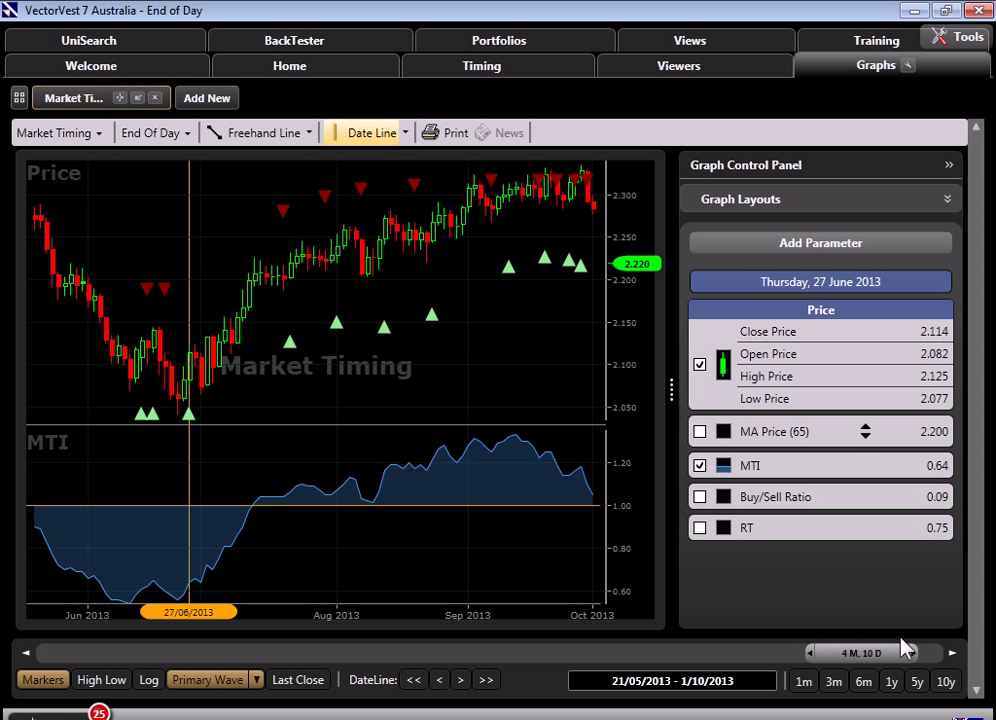
Step: Extend the chart's end date to 13/12/2013, showing the MTI dropping below 1.00 in December
{"action": "left_click_drag", "start_coordinate": [910, 652], "coordinate": [938, 652]}
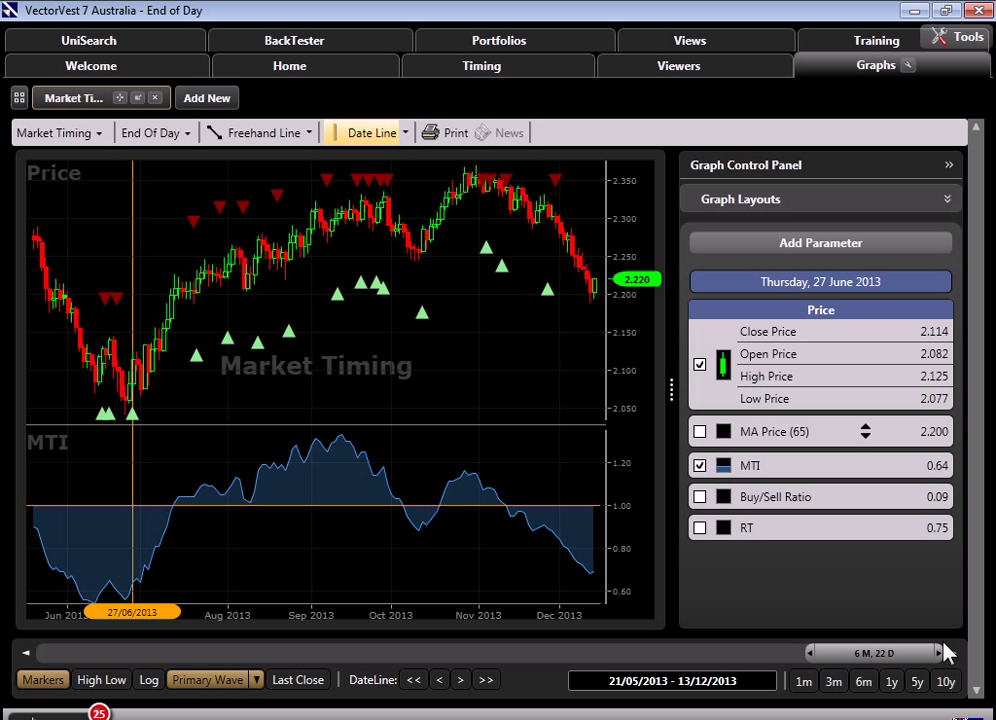
Step: Pull the chart's end date back to 3/10/2013, ending with the MTI above 1.00
{"action": "left_click_drag", "start_coordinate": [938, 653], "coordinate": [916, 659]}
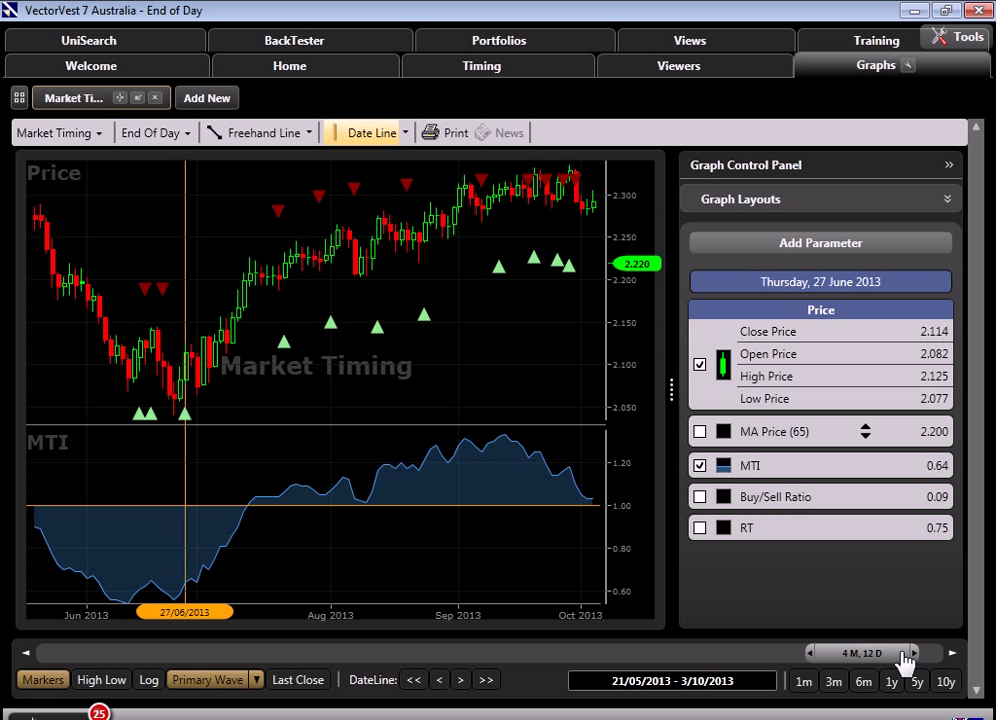
Step: Show the Stock Viewer for 13/12/2013 ranked by VST, with the Viewers side panel collapsed
{"action": "left_click", "coordinate": [716, 66]}
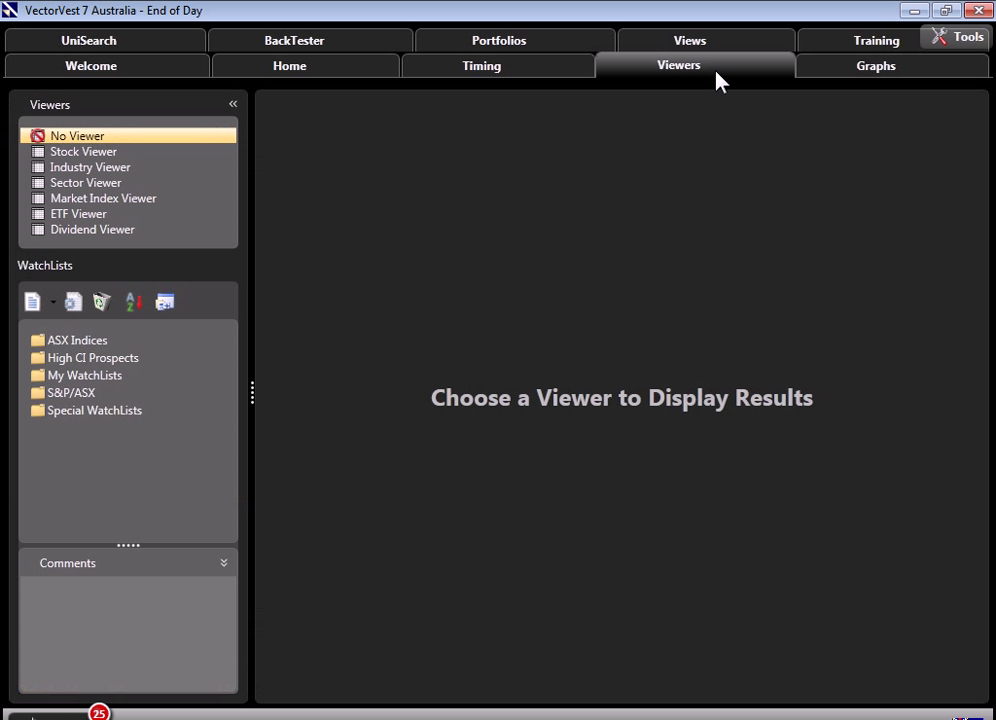
{"action": "left_click", "coordinate": [97, 152]}
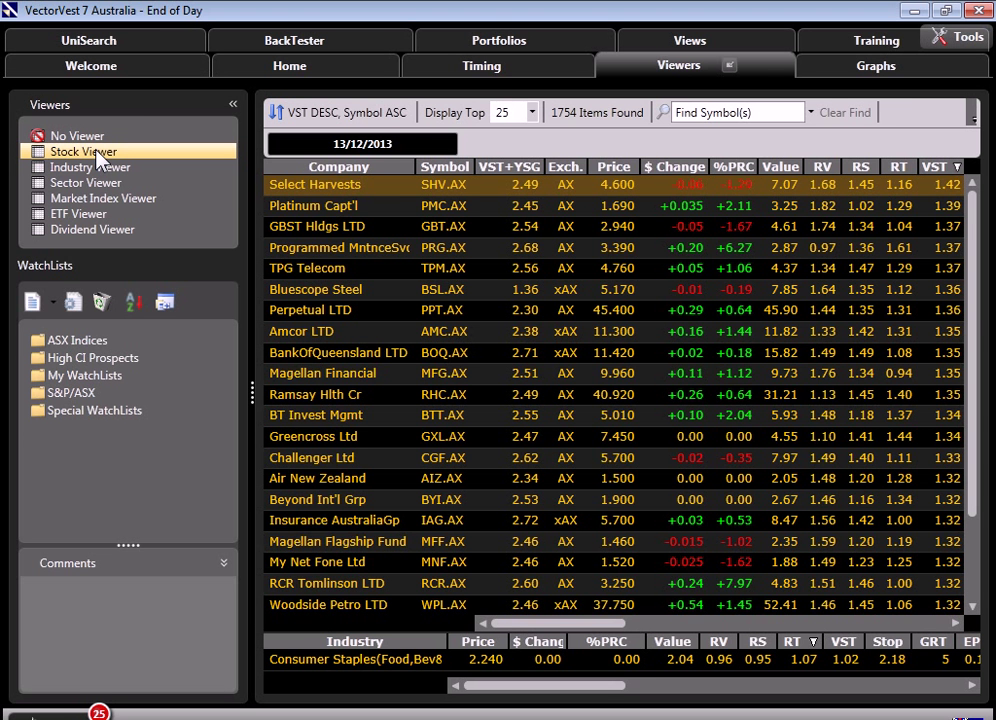
{"action": "left_click", "coordinate": [232, 104]}
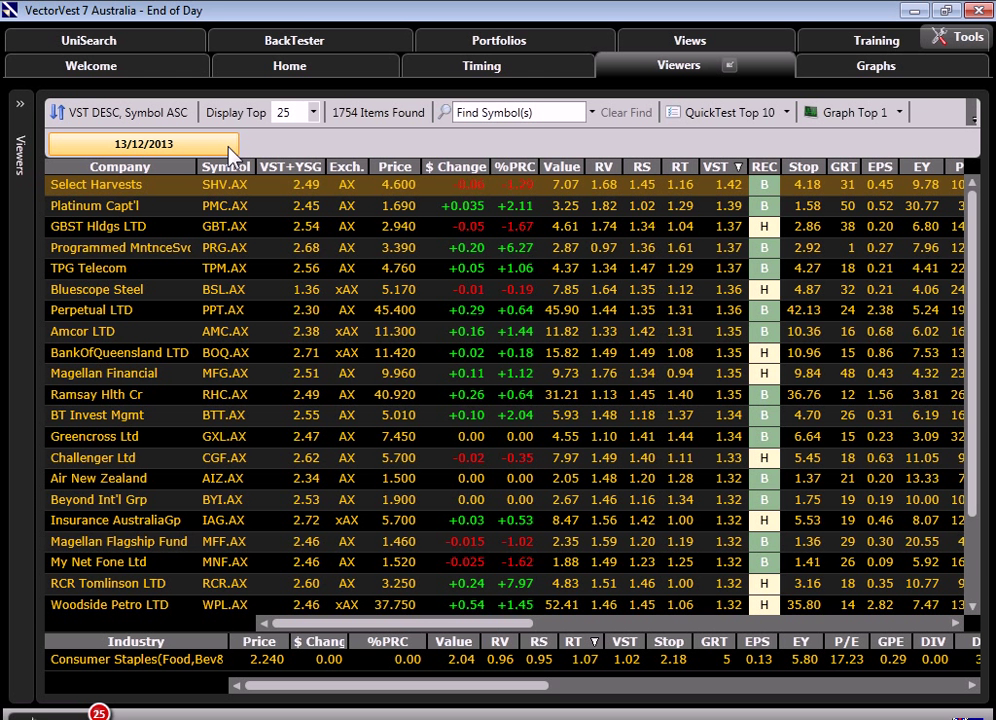
Step: Change the Stock Viewer's list date to 27/06/2013
{"action": "left_click", "coordinate": [229, 150]}
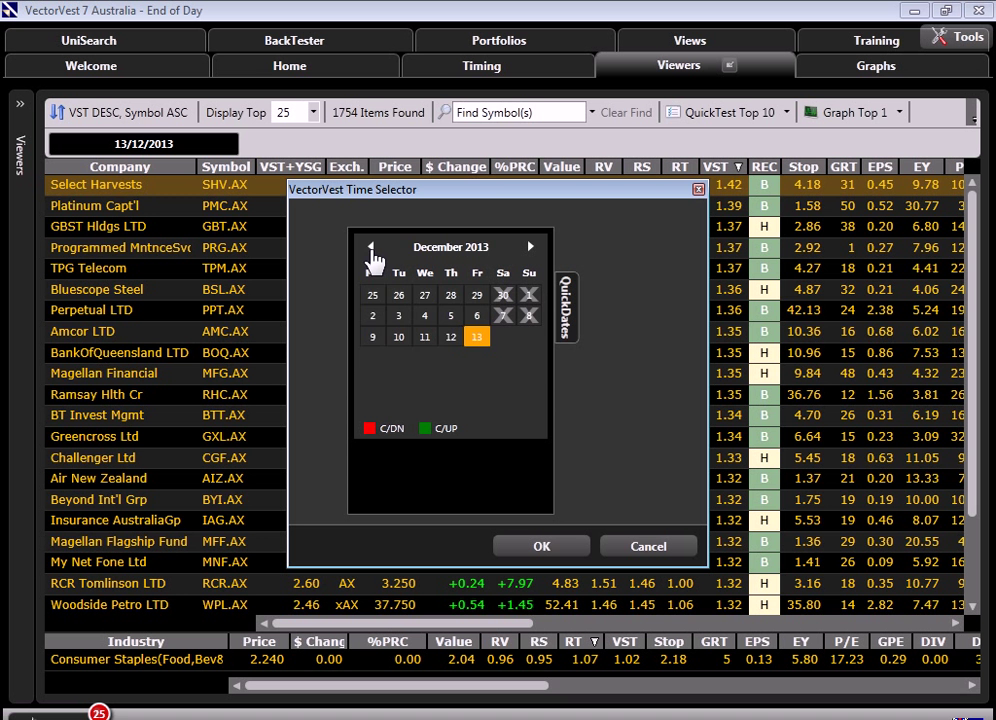
{"action": "left_click", "coordinate": [370, 248]}
{"action": "left_click", "coordinate": [370, 248]}
{"action": "left_click", "coordinate": [370, 248]}
{"action": "left_click", "coordinate": [370, 248]}
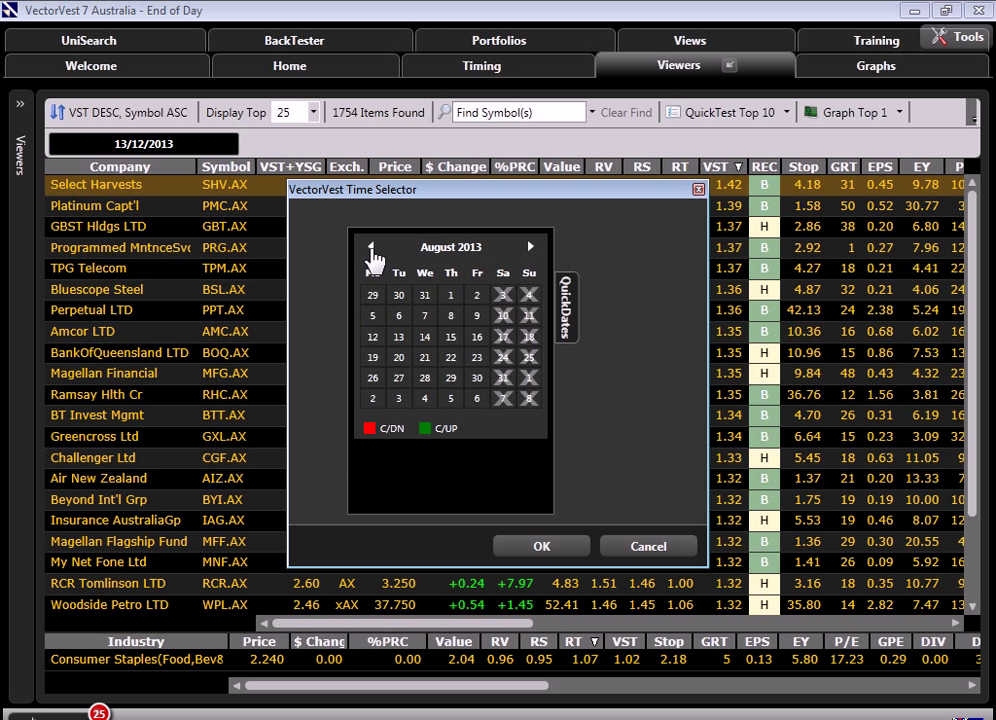
{"action": "left_click", "coordinate": [371, 249]}
{"action": "left_click", "coordinate": [371, 249]}
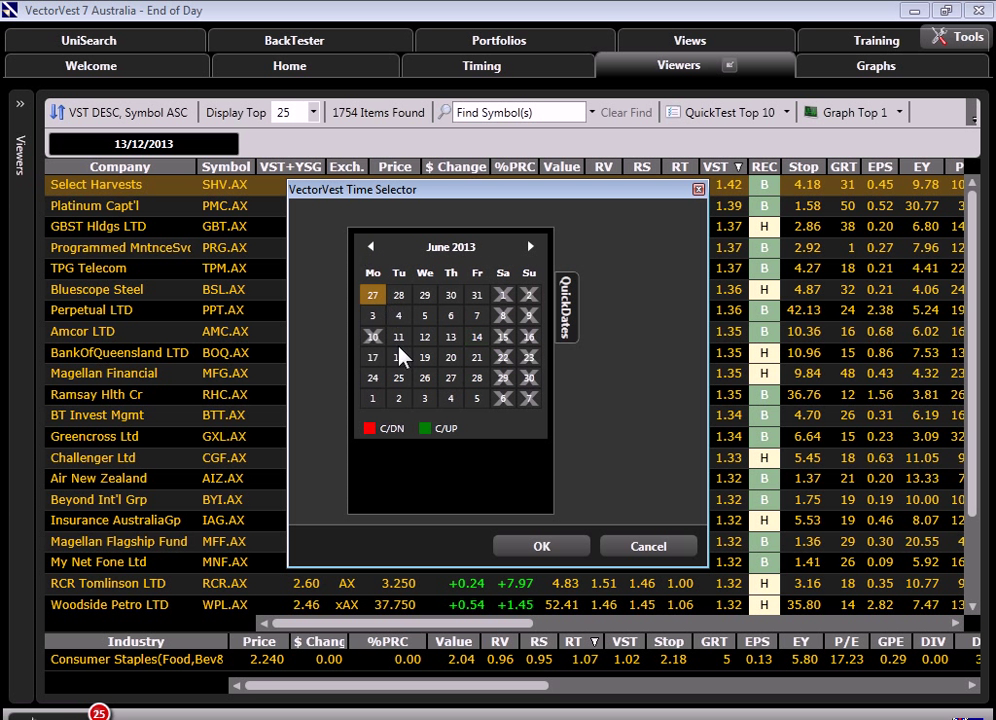
{"action": "left_click", "coordinate": [424, 382]}
{"action": "left_click", "coordinate": [449, 379]}
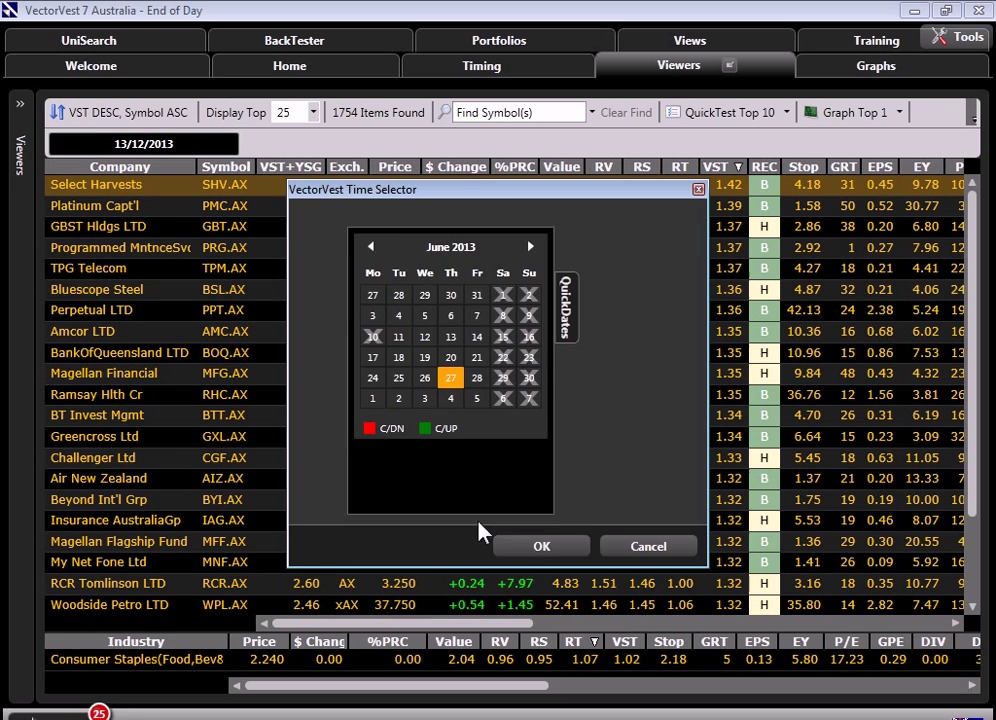
{"action": "left_click", "coordinate": [565, 546]}
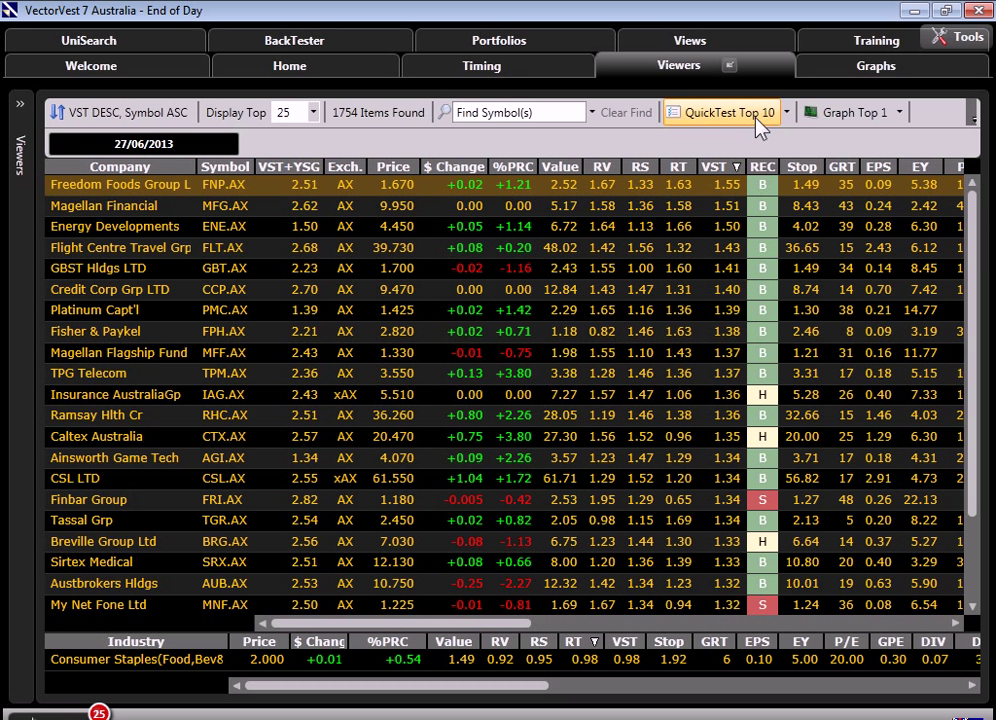
Step: Run a QuickTest on the top 20 stocks from 27/06/2013 to 13/12/2013
{"action": "left_click", "coordinate": [786, 113]}
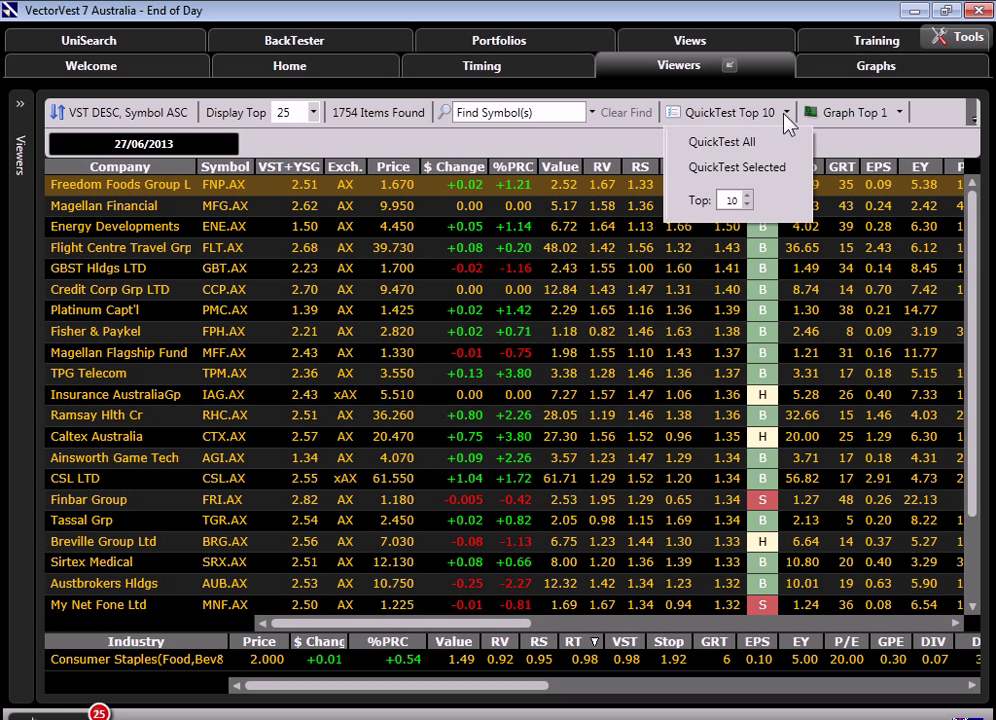
{"action": "left_click", "coordinate": [748, 205]}
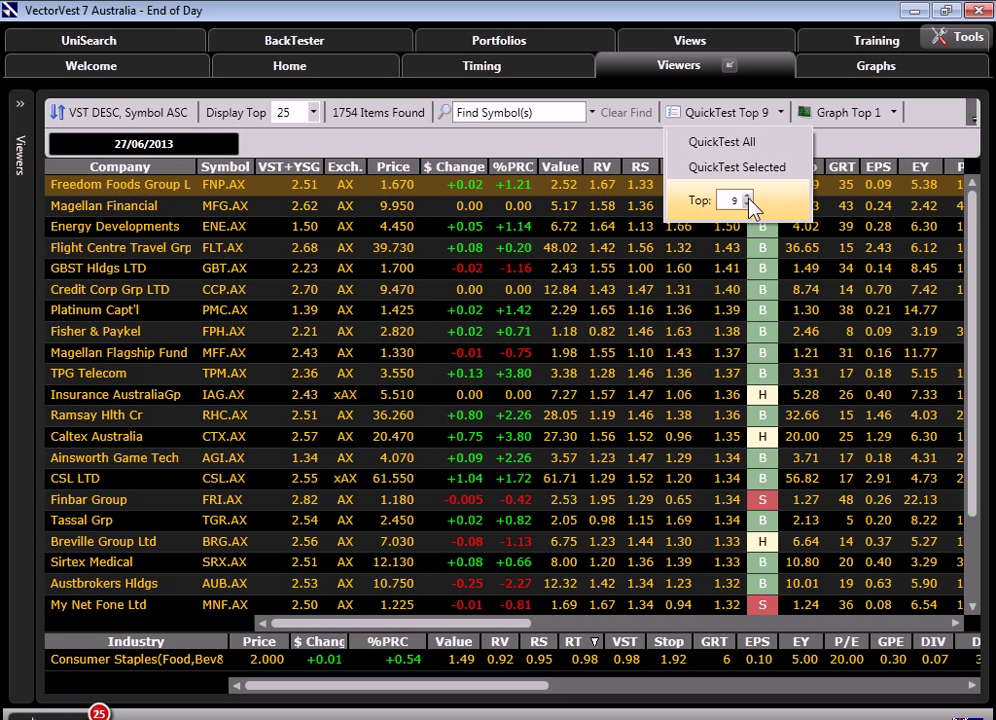
{"action": "left_click", "coordinate": [748, 197]}
{"action": "left_click", "coordinate": [748, 197]}
{"action": "left_click", "coordinate": [748, 197]}
{"action": "left_click", "coordinate": [748, 197]}
{"action": "left_click", "coordinate": [748, 197]}
{"action": "left_click", "coordinate": [748, 197]}
{"action": "left_click", "coordinate": [748, 197]}
{"action": "left_click", "coordinate": [748, 197]}
{"action": "left_click", "coordinate": [748, 197]}
{"action": "left_click", "coordinate": [748, 197]}
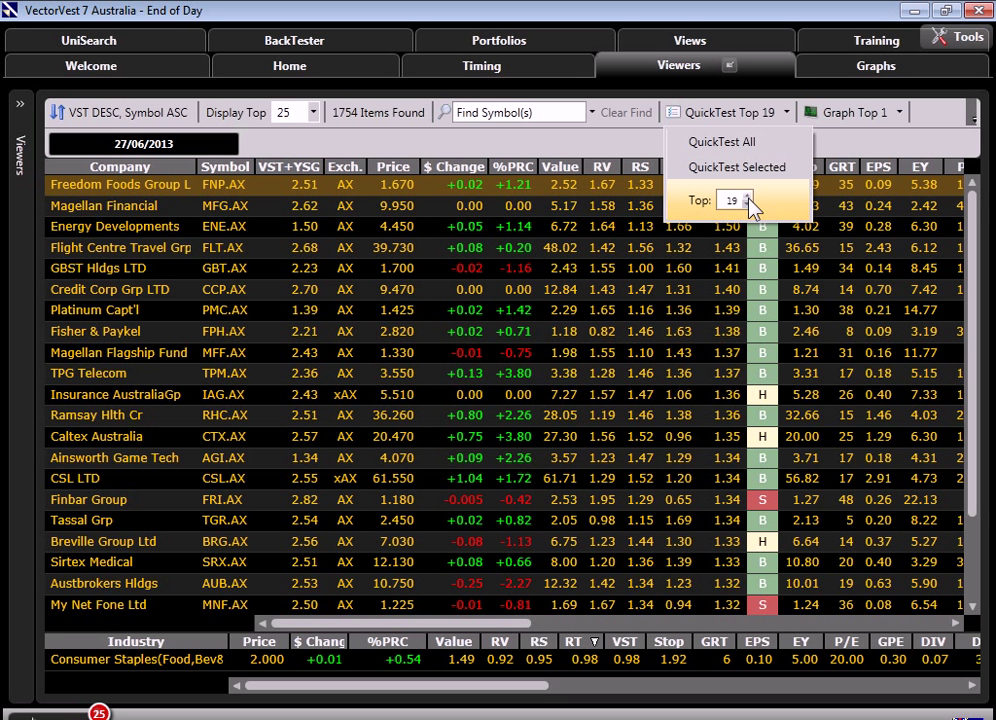
{"action": "left_click", "coordinate": [748, 197]}
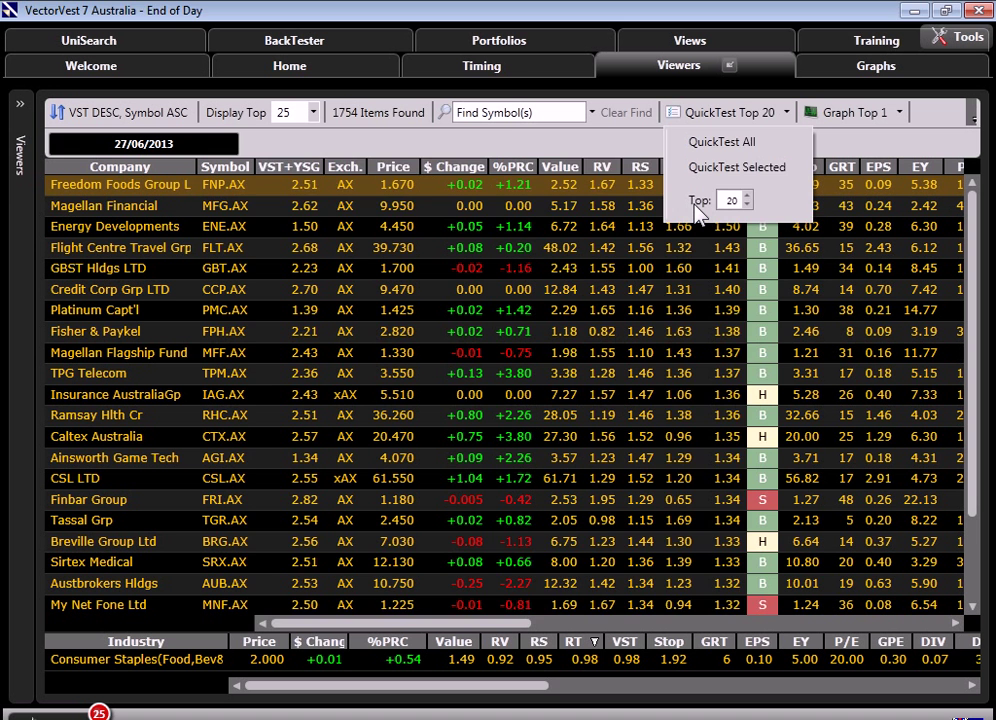
{"action": "left_click", "coordinate": [722, 142]}
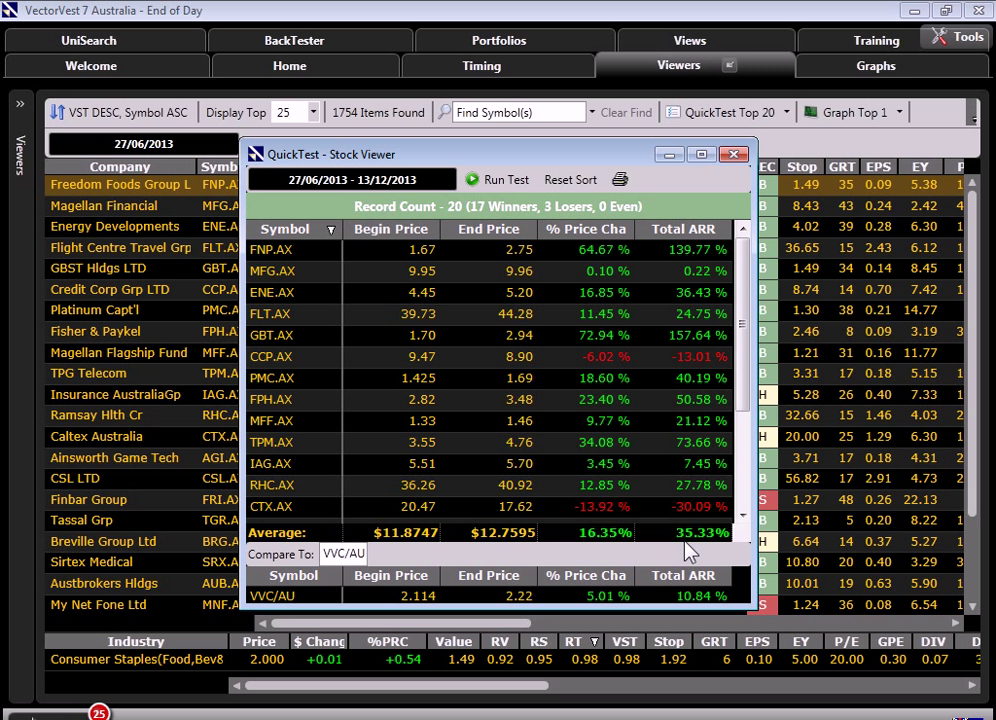
Step: Set the QuickTest end date to 30/09/2013 and rerun the top-20 test
{"action": "left_click", "coordinate": [400, 182]}
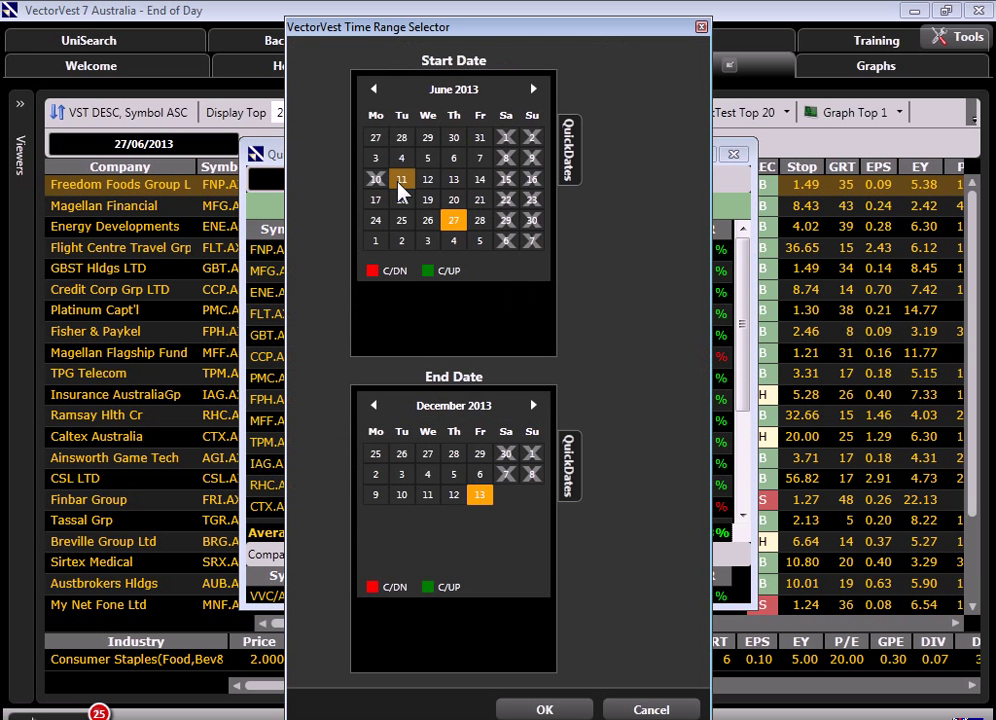
{"action": "left_click", "coordinate": [373, 407]}
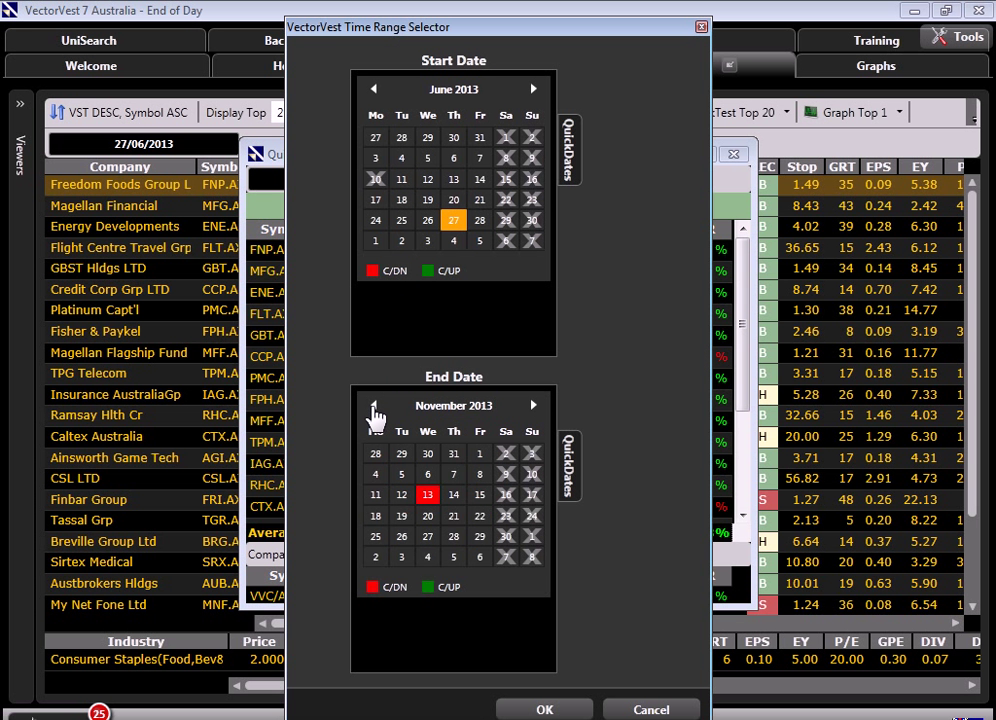
{"action": "left_click", "coordinate": [373, 407]}
{"action": "left_click", "coordinate": [373, 407]}
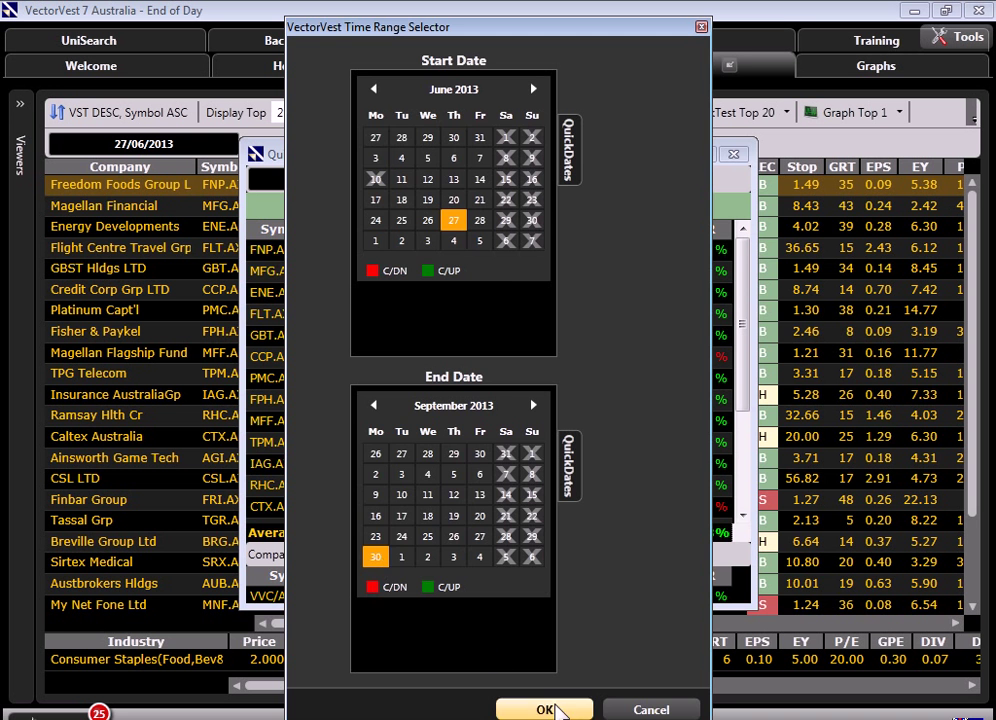
{"action": "left_click", "coordinate": [550, 710]}
{"action": "left_click", "coordinate": [512, 182]}
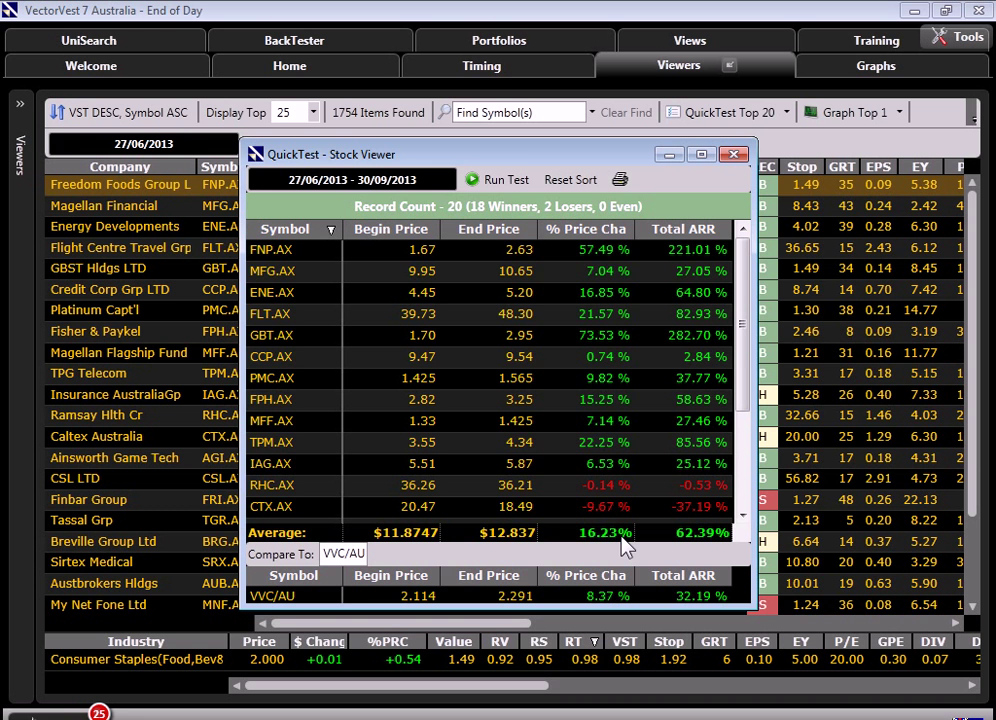
Step: Close the previous results, then QuickTest only the top 10 stocks for 27/06–30/09/2013
{"action": "left_click", "coordinate": [735, 156]}
{"action": "left_click", "coordinate": [787, 115]}
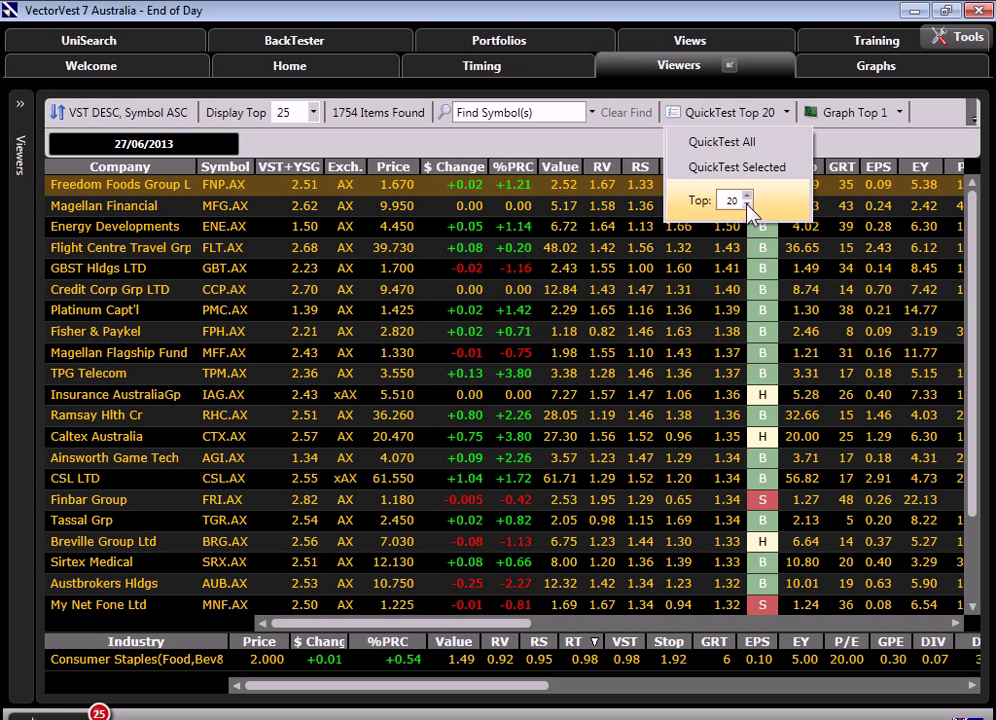
{"action": "scroll", "coordinate": [748, 206], "scroll_direction": "down", "scroll_amount": 9}
{"action": "scroll", "coordinate": [749, 208], "scroll_direction": "down", "scroll_amount": 1}
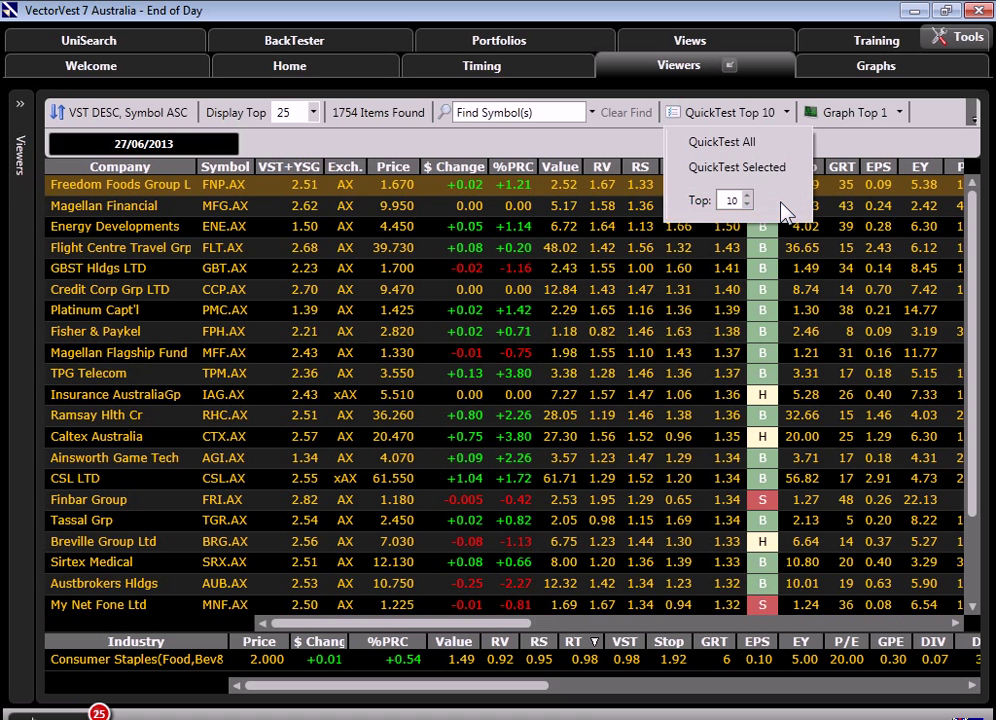
{"action": "left_click", "coordinate": [785, 212]}
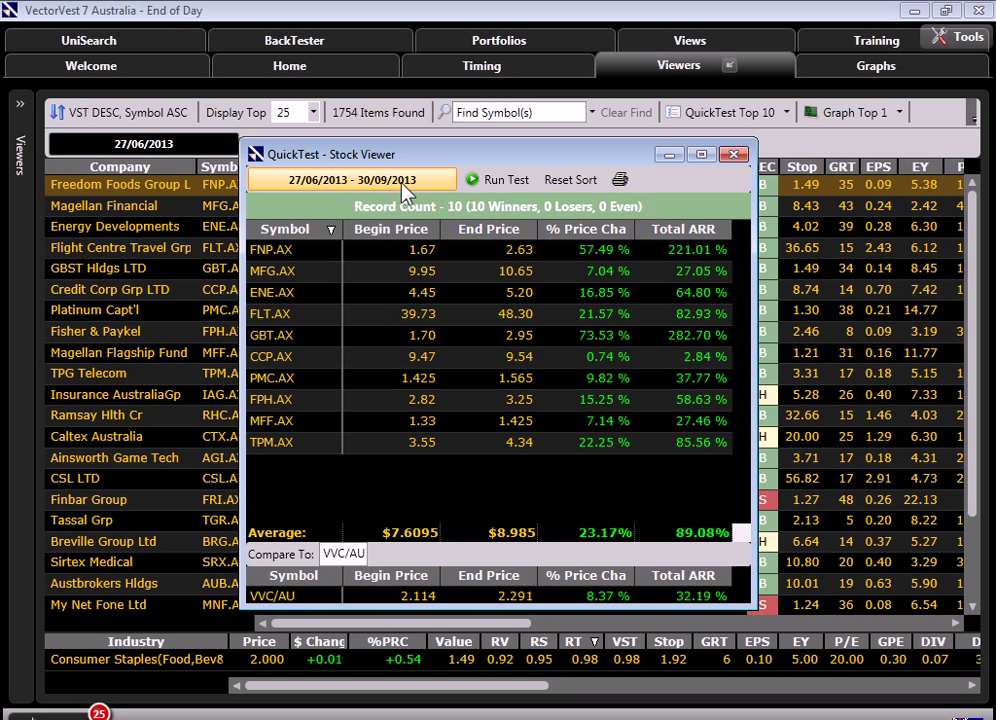
Step: Lower the QuickTest to the top 5 stocks, run it, then close the results
{"action": "left_click", "coordinate": [736, 155]}
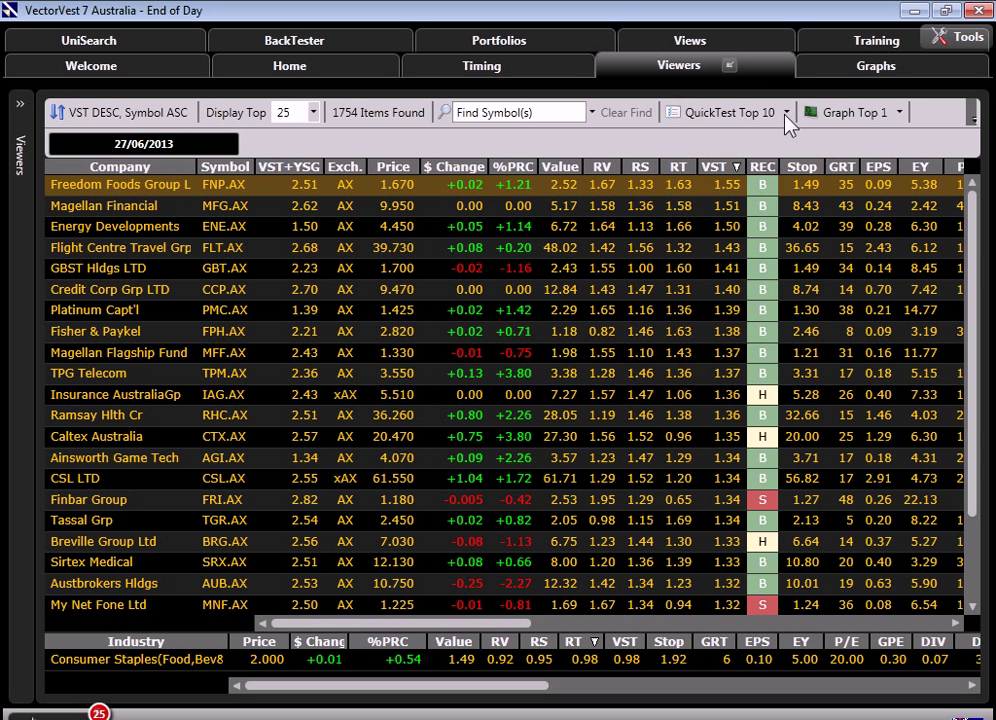
{"action": "left_click", "coordinate": [786, 112]}
{"action": "left_click", "coordinate": [747, 204]}
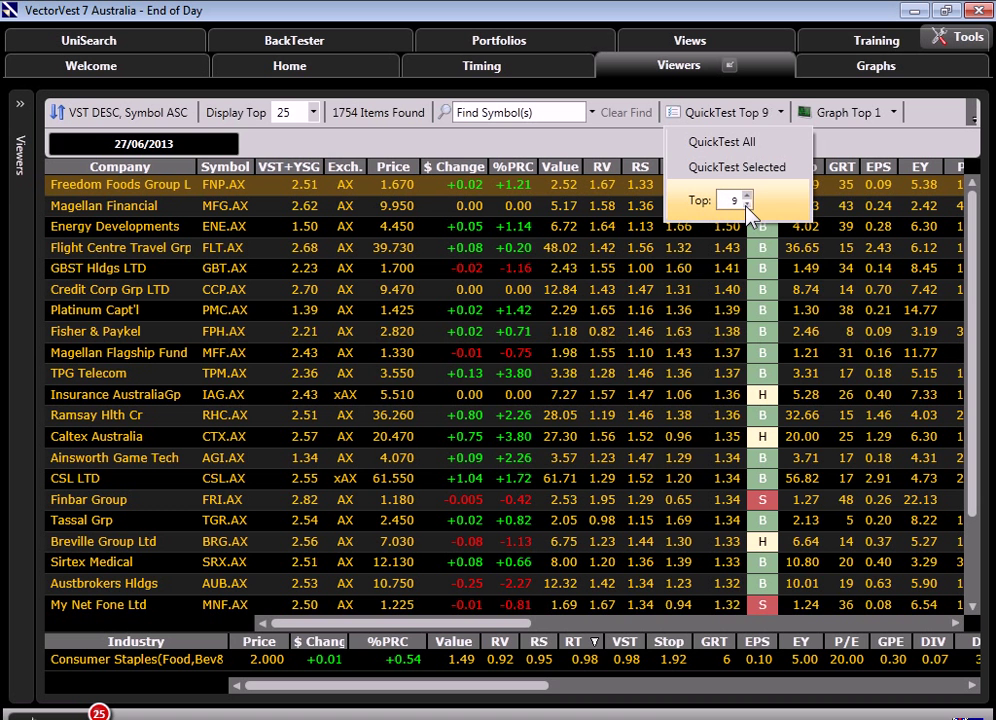
{"action": "left_click", "coordinate": [747, 204]}
{"action": "left_click", "coordinate": [747, 204]}
{"action": "left_click", "coordinate": [747, 204]}
{"action": "left_click", "coordinate": [747, 204]}
{"action": "left_click", "coordinate": [697, 210]}
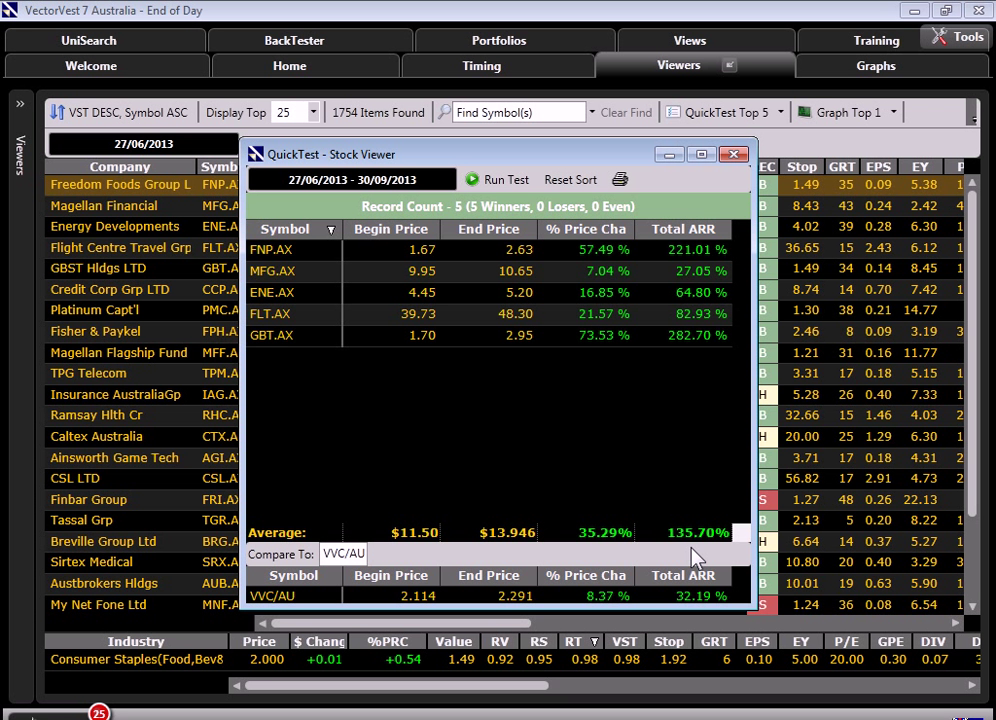
{"action": "left_click", "coordinate": [740, 157]}
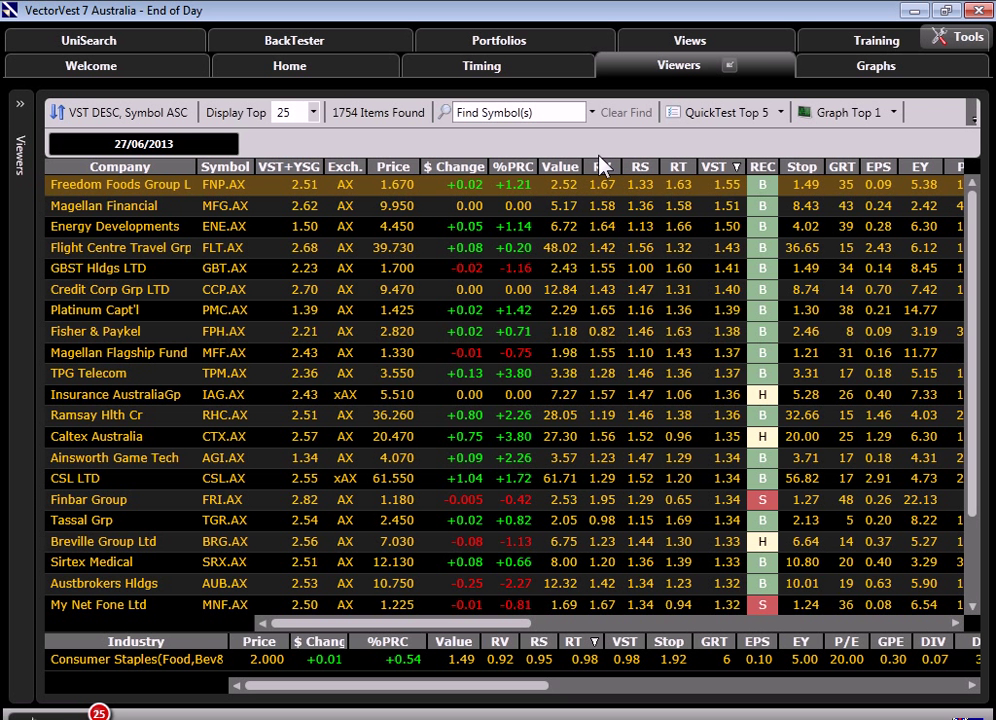
Step: Show the Market Timing graph over 3 months (13/09–13/12/2013) with Primary Wave off
{"action": "left_click", "coordinate": [851, 68]}
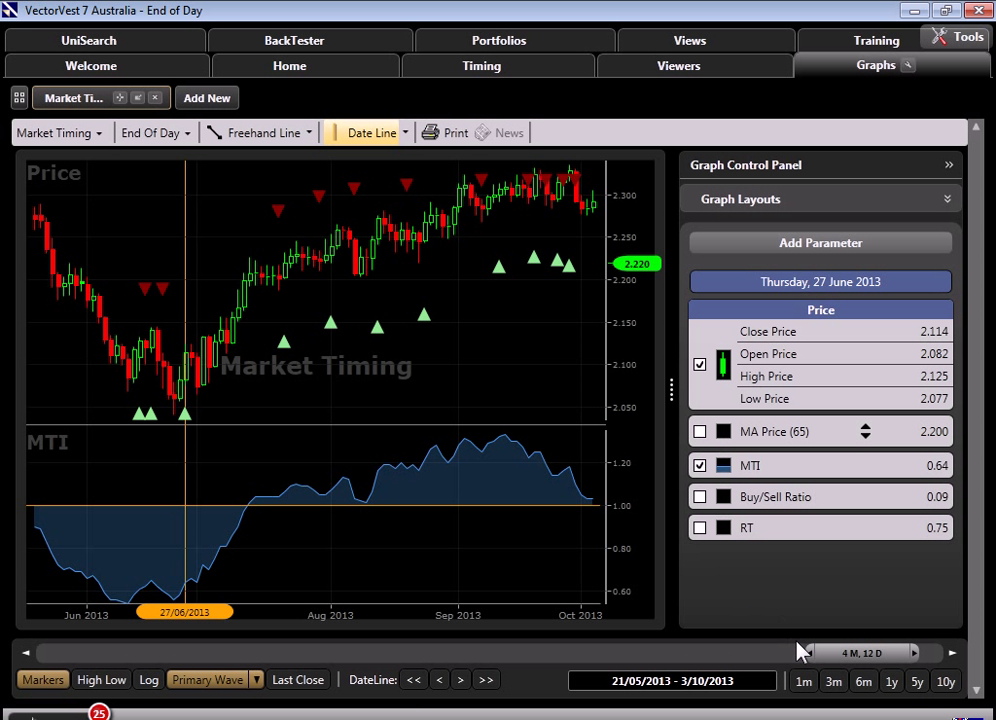
{"action": "left_click", "coordinate": [838, 684]}
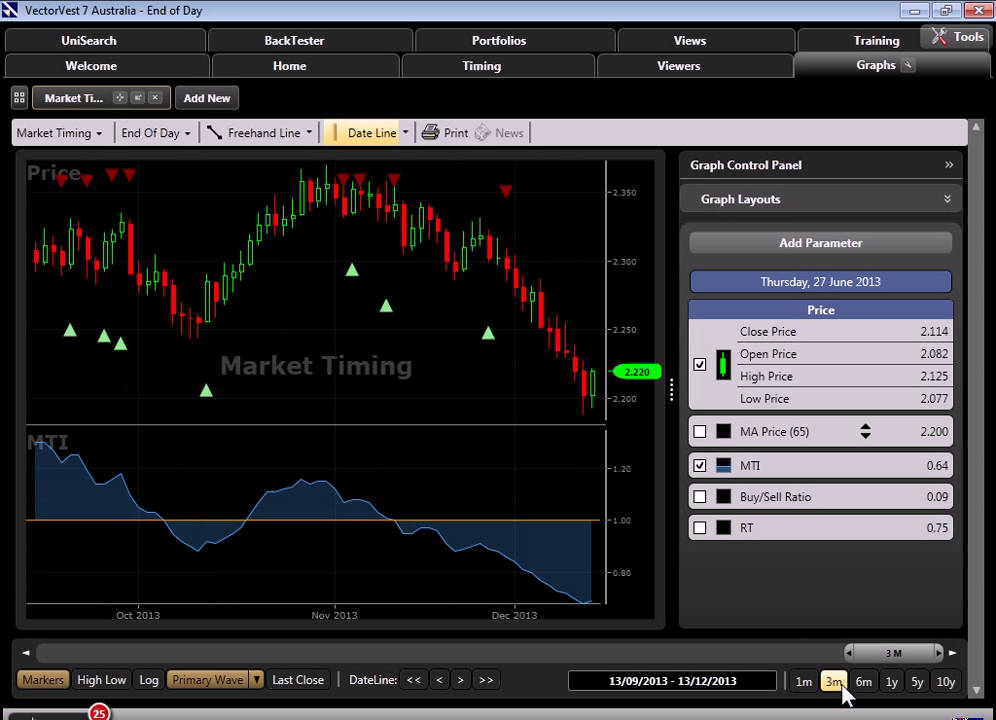
{"action": "left_click", "coordinate": [230, 680]}
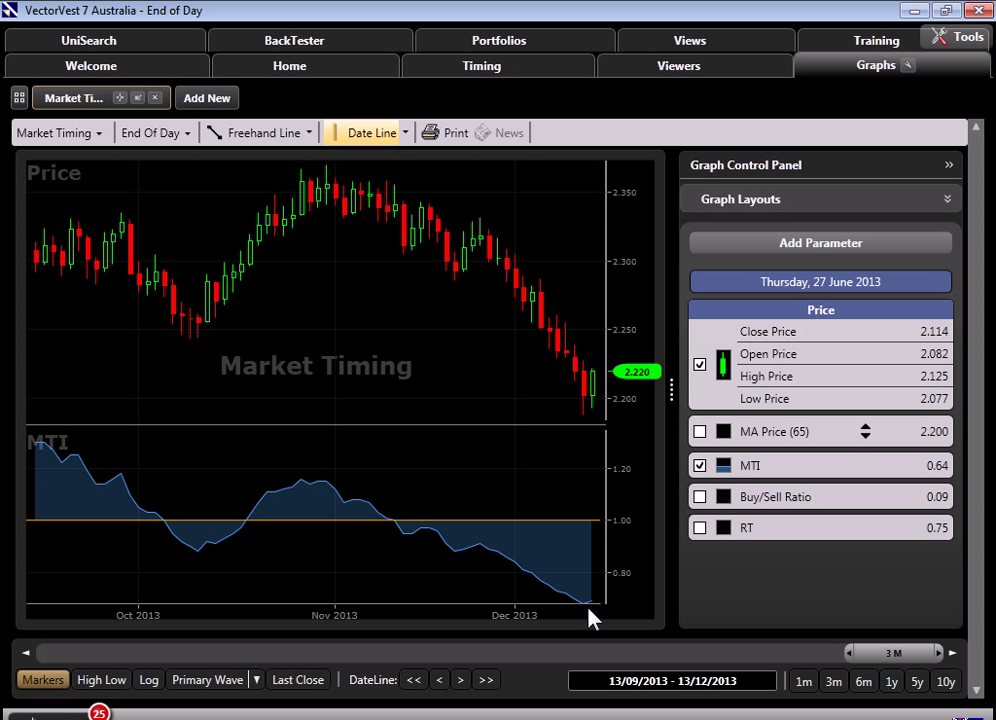
Step: Place the date line on the chart and move it to 28/10/2013, reading MTI 1.16
{"action": "left_click", "coordinate": [585, 550]}
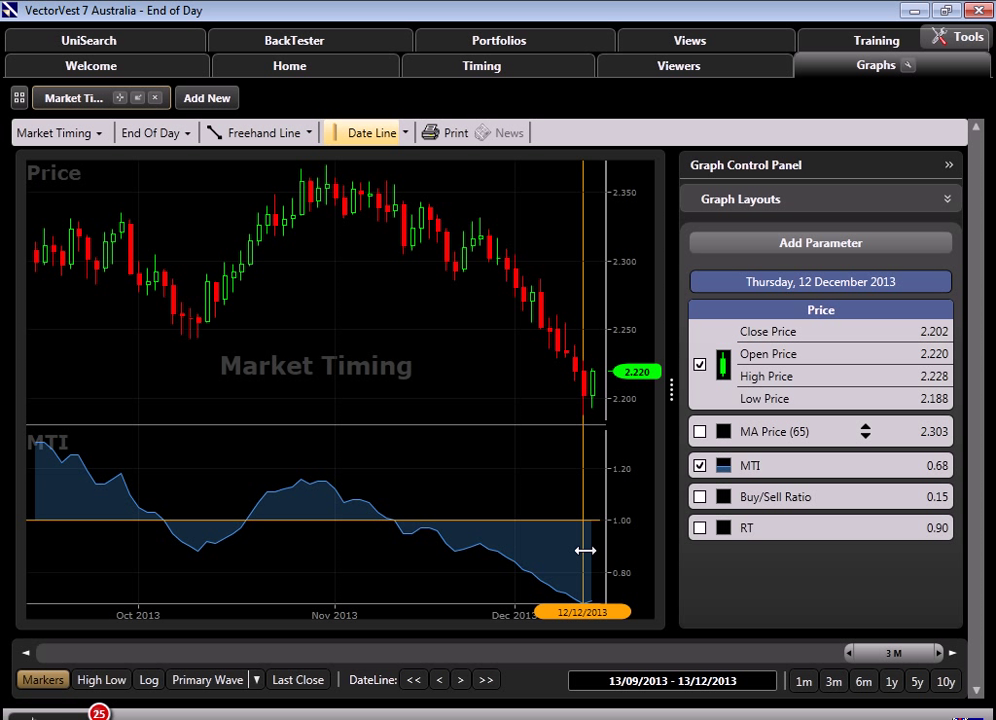
{"action": "mouse_move", "coordinate": [585, 550]}
{"action": "left_mouse_down"}
{"action": "mouse_move", "coordinate": [591, 540]}
{"action": "mouse_move", "coordinate": [594, 549]}
{"action": "left_mouse_up"}
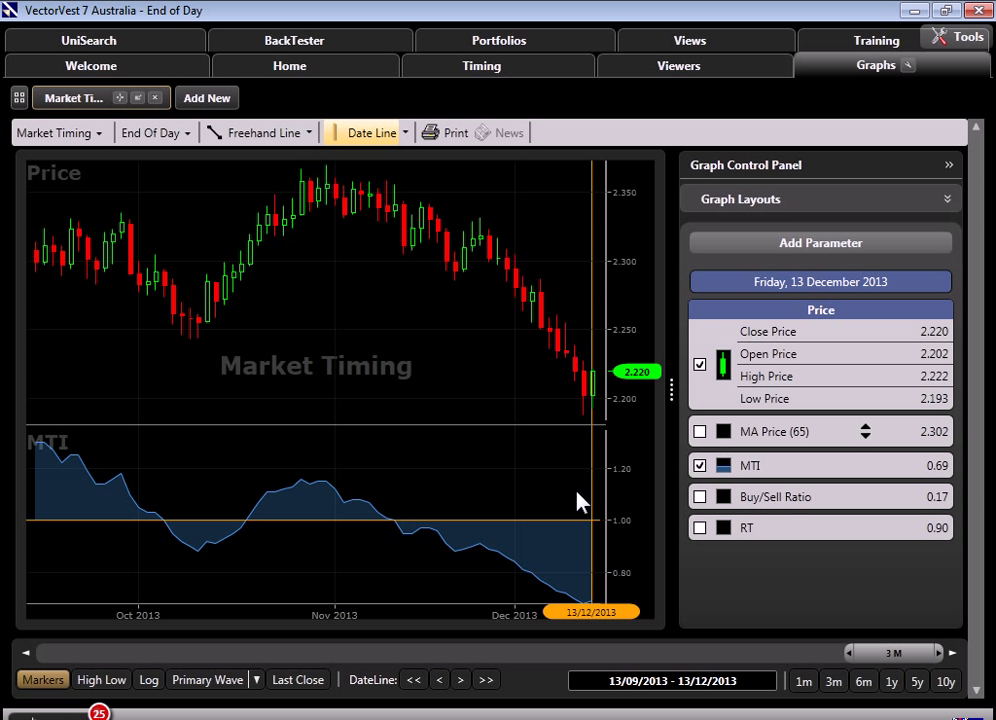
{"action": "left_click_drag", "start_coordinate": [589, 482], "coordinate": [302, 476]}
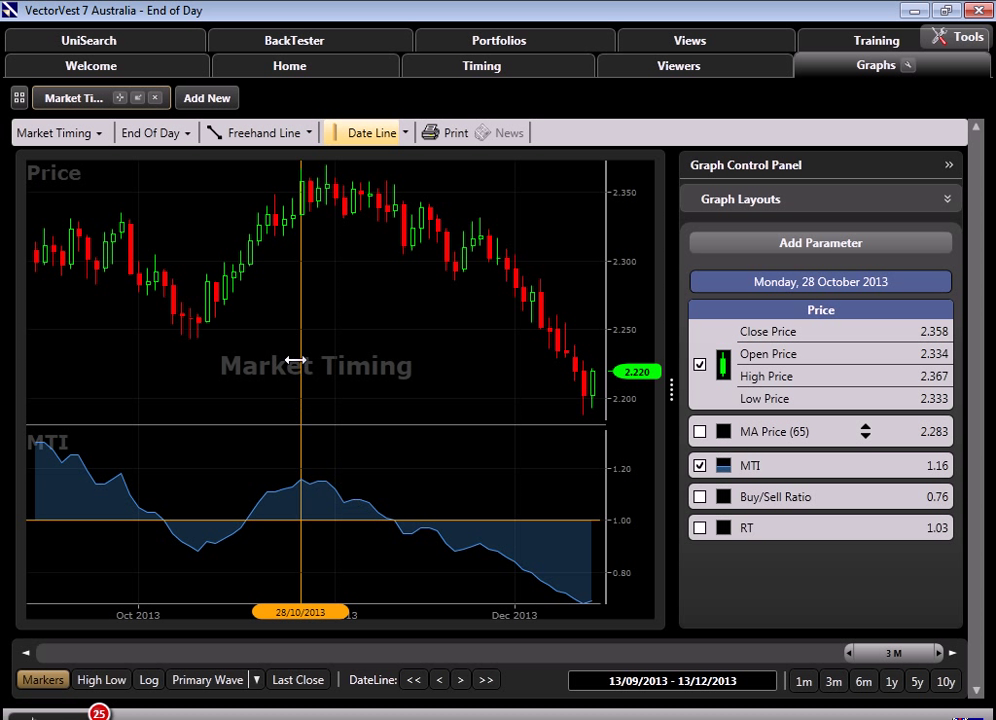
Step: Move the date line to 27/09/2013 and widen the chart to 12/07/2013–13/12/2013
{"action": "left_click_drag", "start_coordinate": [302, 357], "coordinate": [125, 380]}
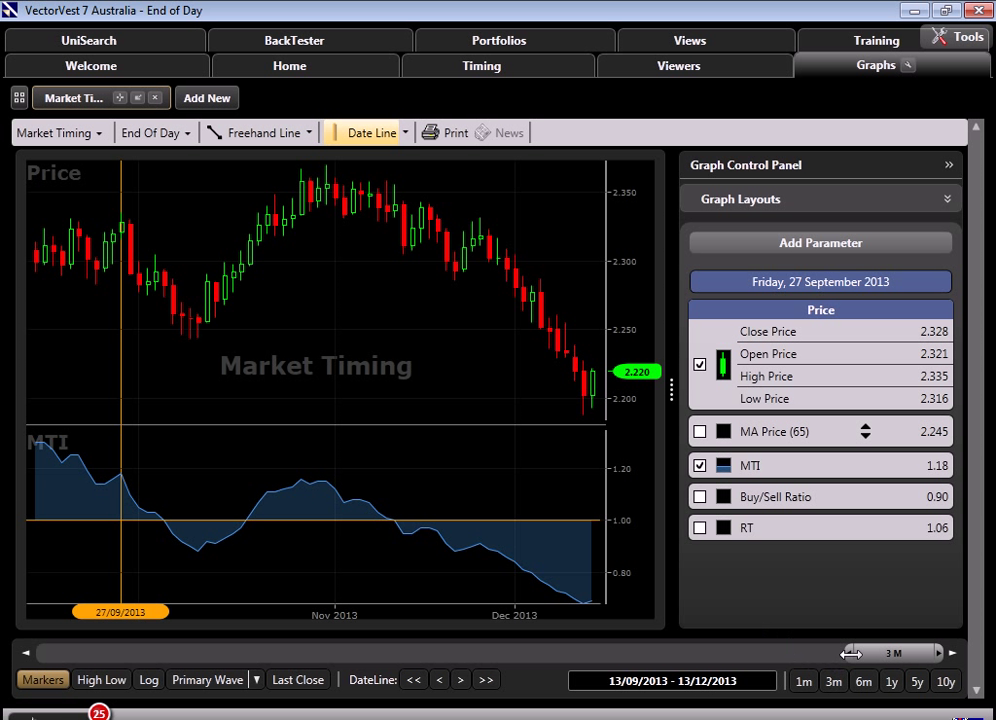
{"action": "left_click_drag", "start_coordinate": [848, 653], "coordinate": [820, 655]}
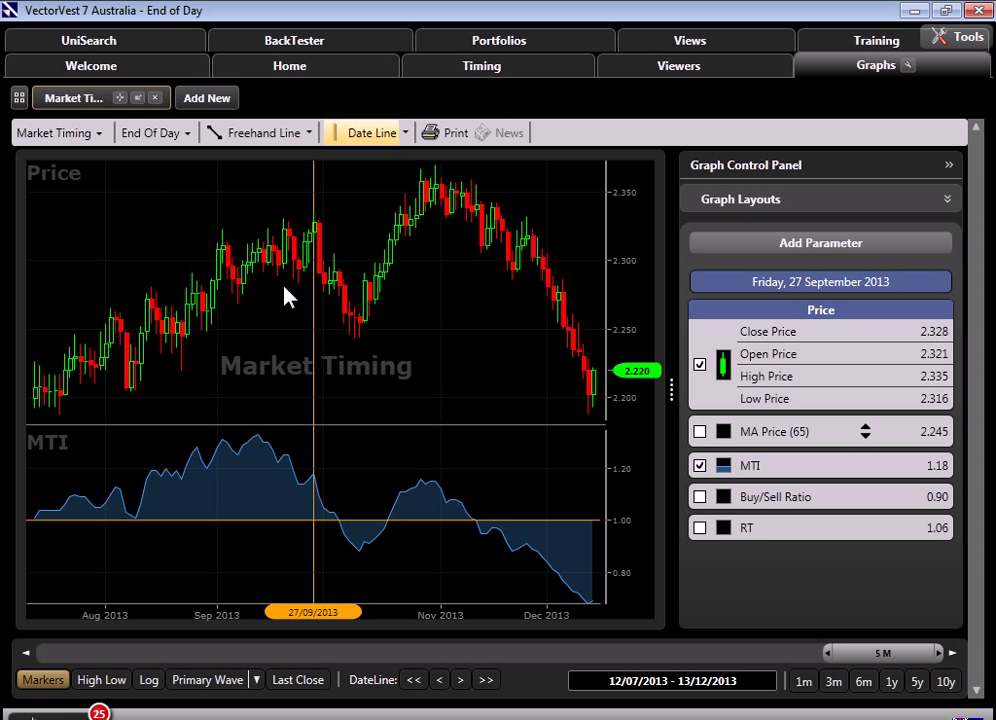